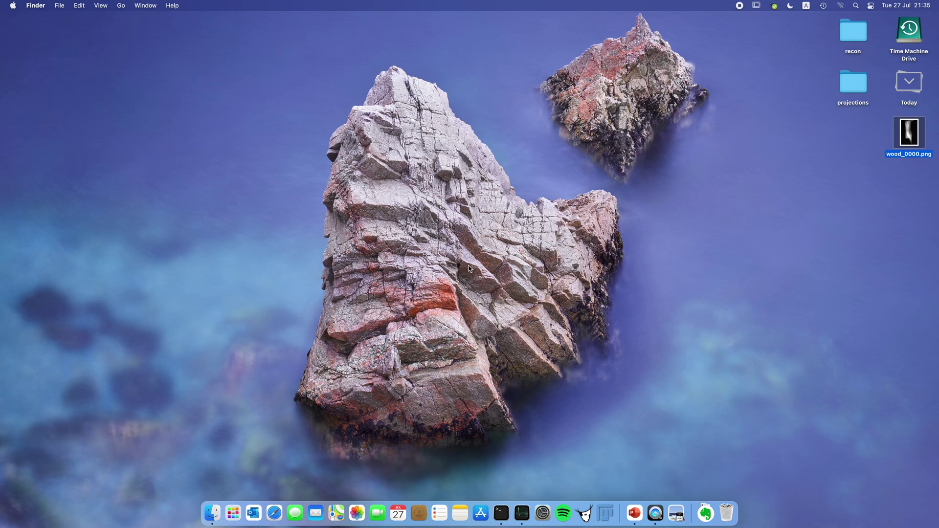
Launch MuhRec from the Dock.
{"action": "left_click", "coordinate": [589, 505]}
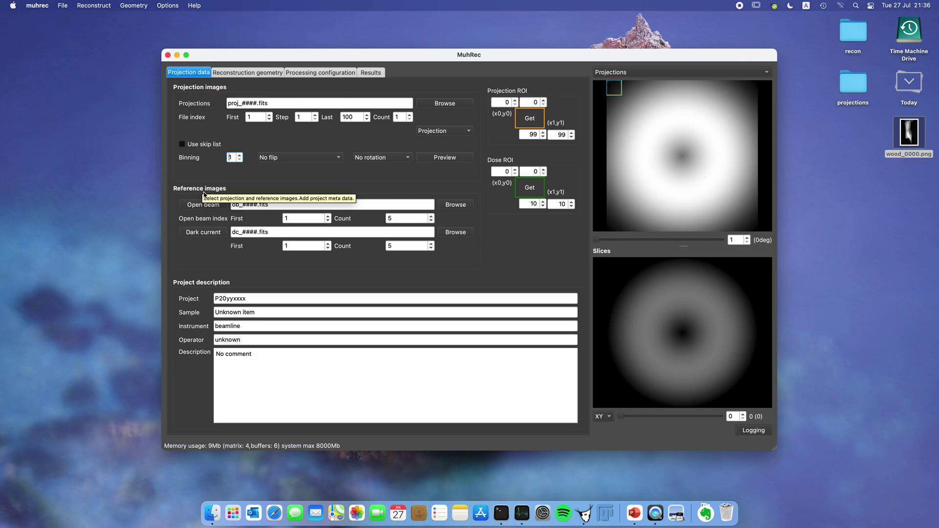
Set the projections to wood_####.tif from Desktop/projections, covering frames 0–625.
{"action": "left_click", "coordinate": [446, 105]}
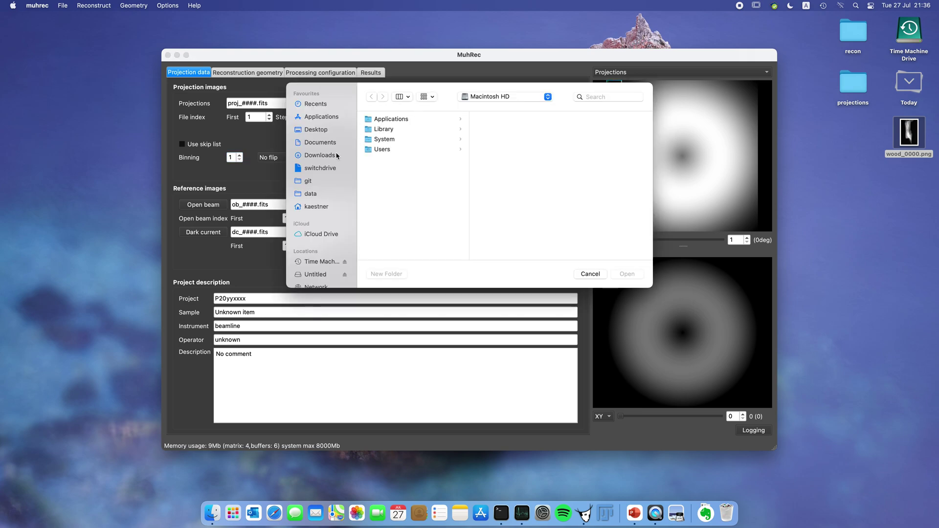
{"action": "left_click", "coordinate": [315, 130]}
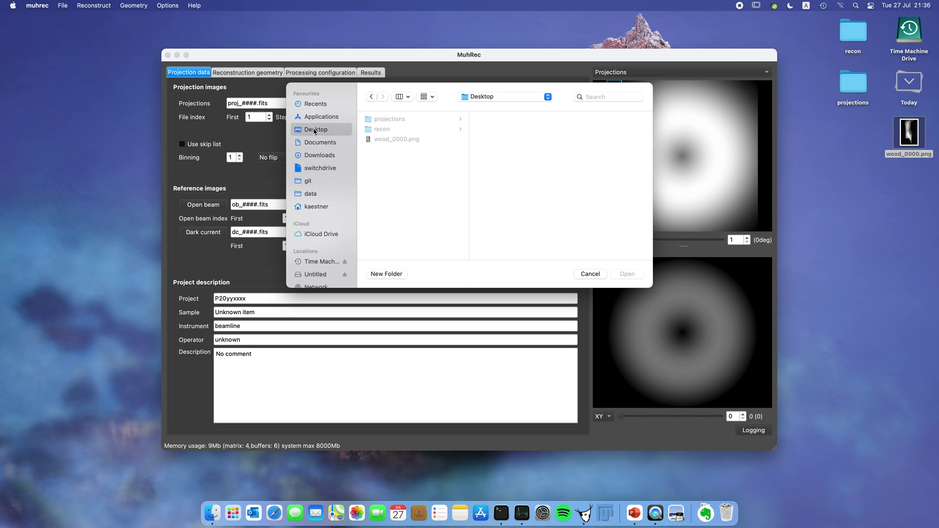
{"action": "left_click", "coordinate": [383, 121]}
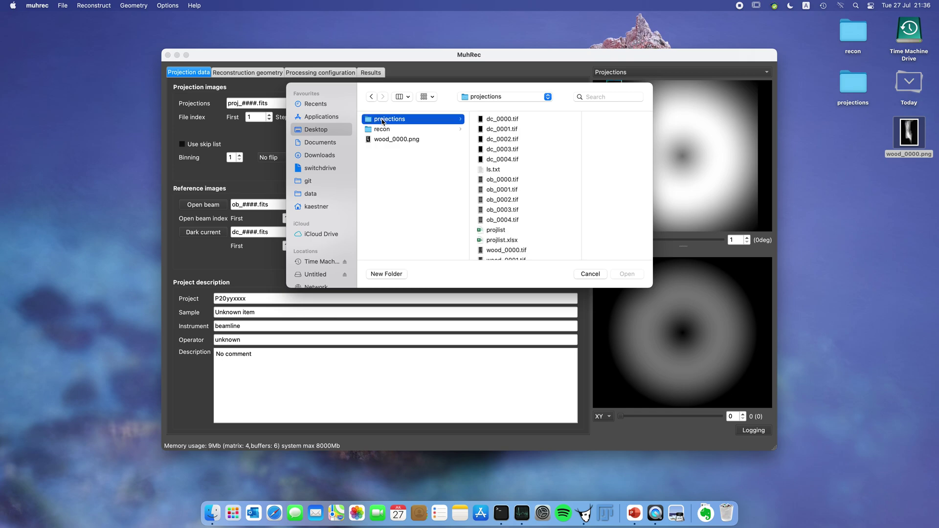
{"action": "scroll", "coordinate": [531, 217], "scroll_direction": "down", "scroll_amount": 3}
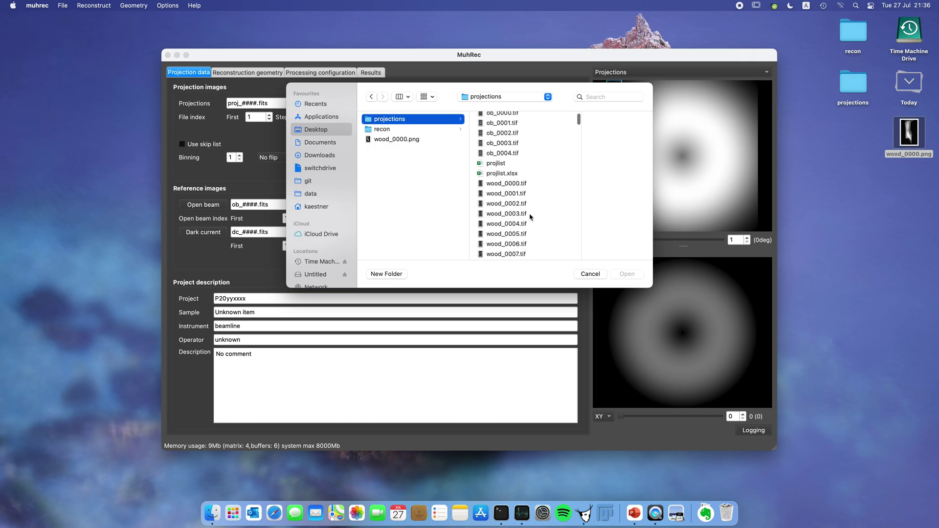
{"action": "scroll", "coordinate": [531, 217], "scroll_direction": "up", "scroll_amount": 3}
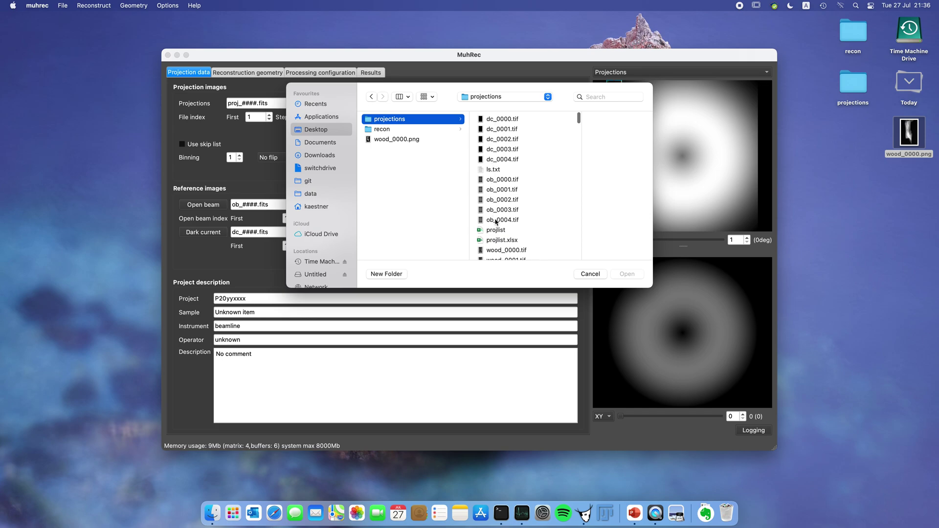
{"action": "scroll", "coordinate": [497, 224], "scroll_direction": "down", "scroll_amount": 3}
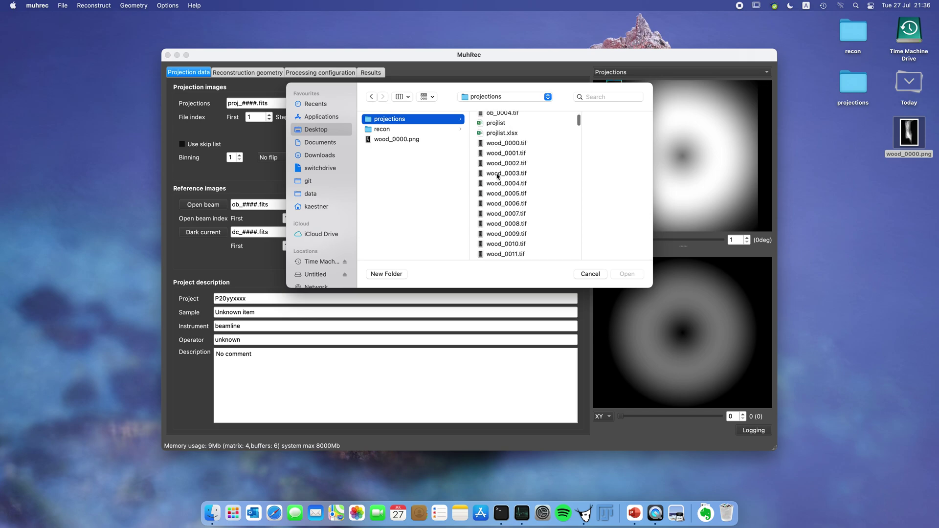
{"action": "scroll", "coordinate": [498, 197], "scroll_direction": "down", "scroll_amount": 20}
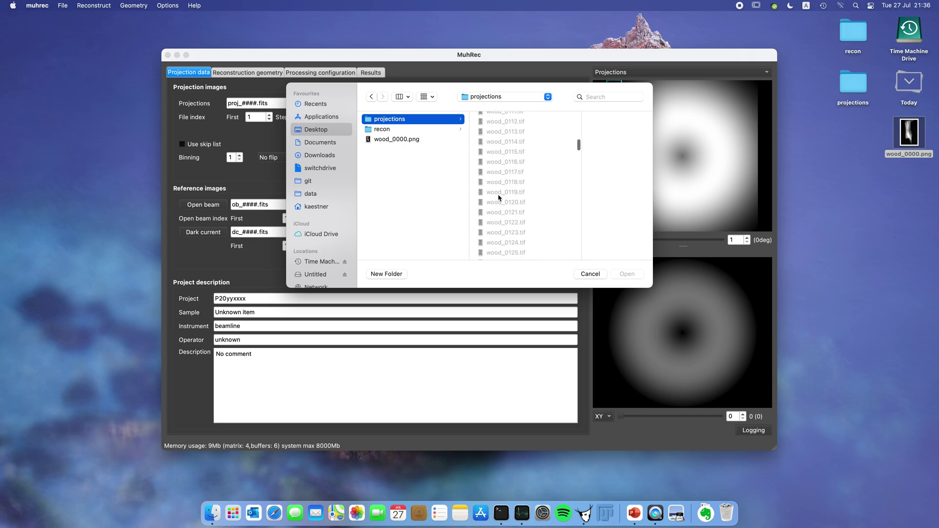
{"action": "scroll", "coordinate": [498, 197], "scroll_direction": "up", "scroll_amount": 10}
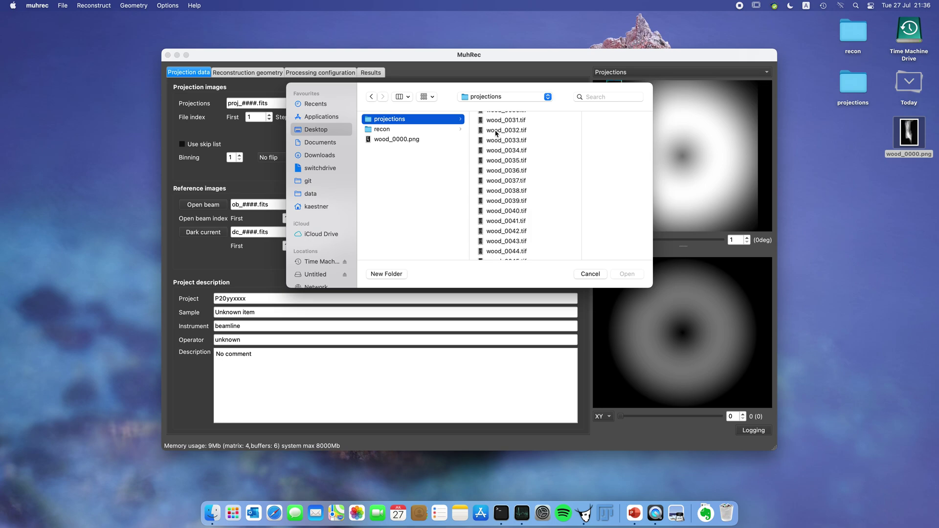
{"action": "double_click", "coordinate": [496, 131]}
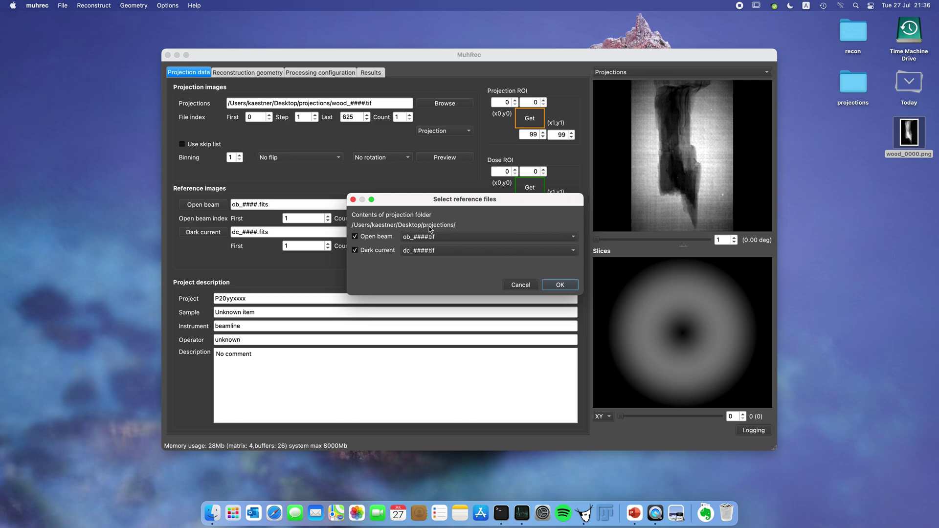
Use ob_####.tif as open beam and dc_####.tif as dark current, five images each.
{"action": "left_click_drag", "start_coordinate": [409, 200], "coordinate": [433, 197]}
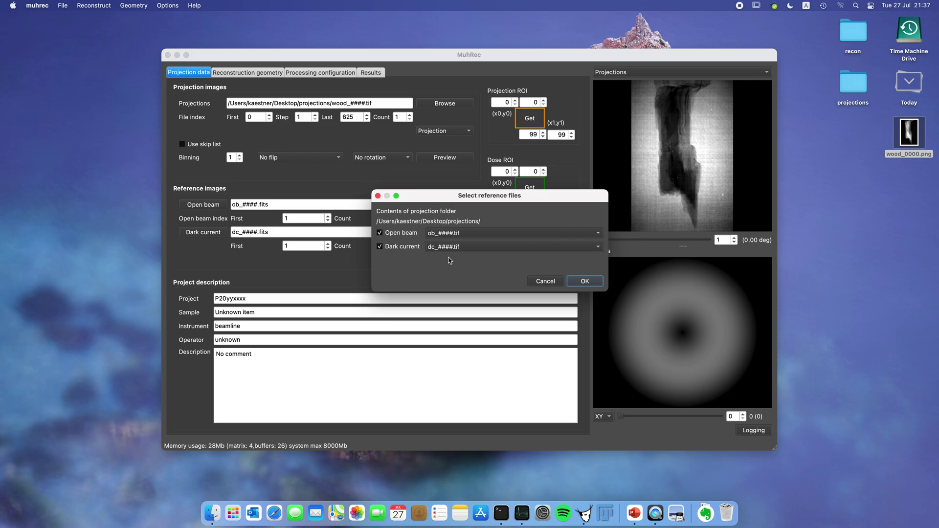
{"action": "left_click", "coordinate": [453, 233]}
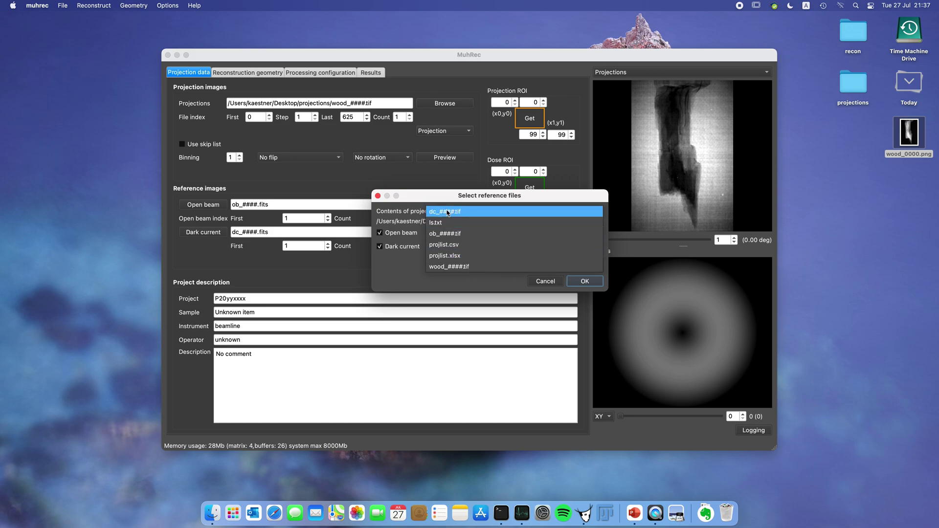
{"action": "left_click", "coordinate": [438, 235]}
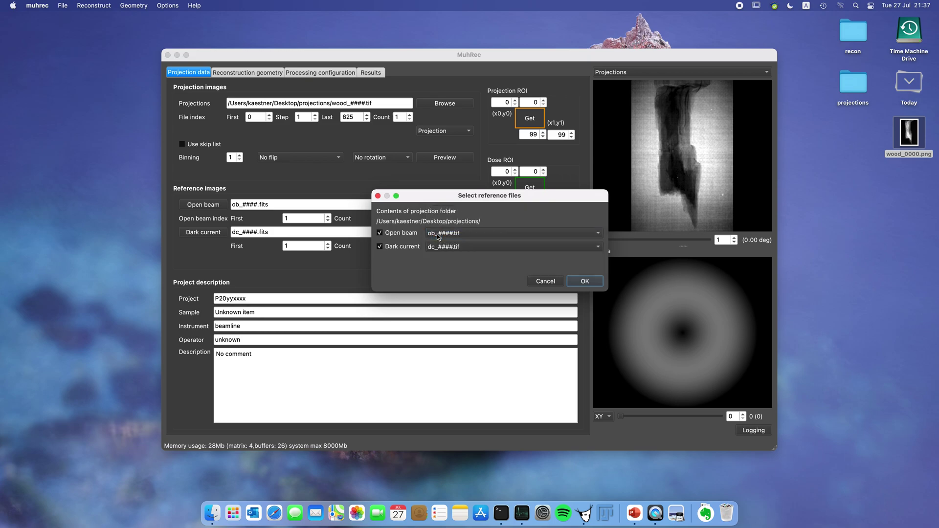
{"action": "left_click", "coordinate": [584, 282]}
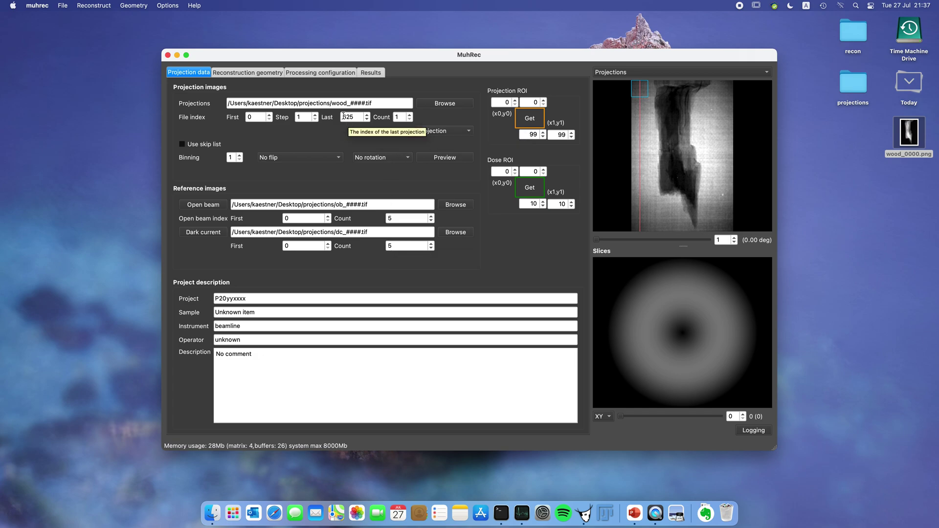
Show projection 200 (114.05°) and outline a rectangle around the wood sample.
{"action": "left_click", "coordinate": [597, 240]}
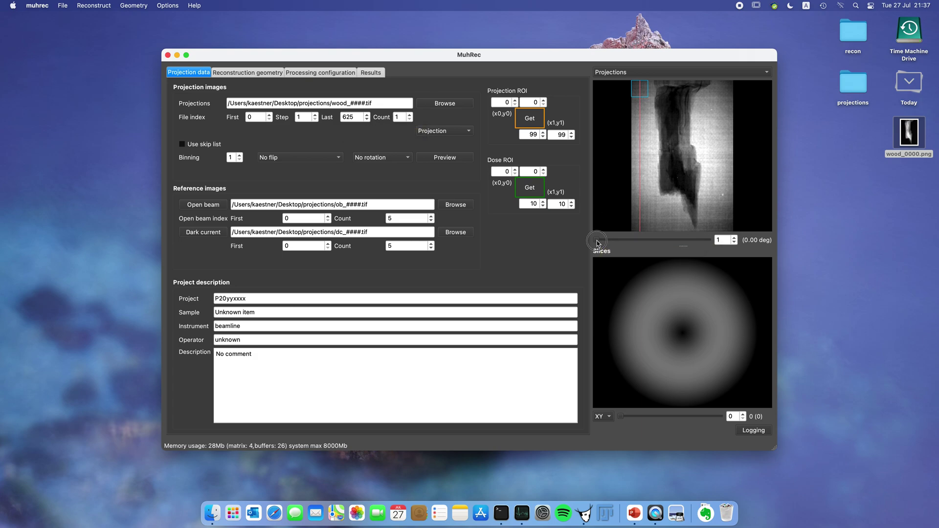
{"action": "mouse_move", "coordinate": [597, 242]}
{"action": "left_mouse_down"}
{"action": "mouse_move", "coordinate": [697, 242]}
{"action": "mouse_move", "coordinate": [590, 241]}
{"action": "left_mouse_up"}
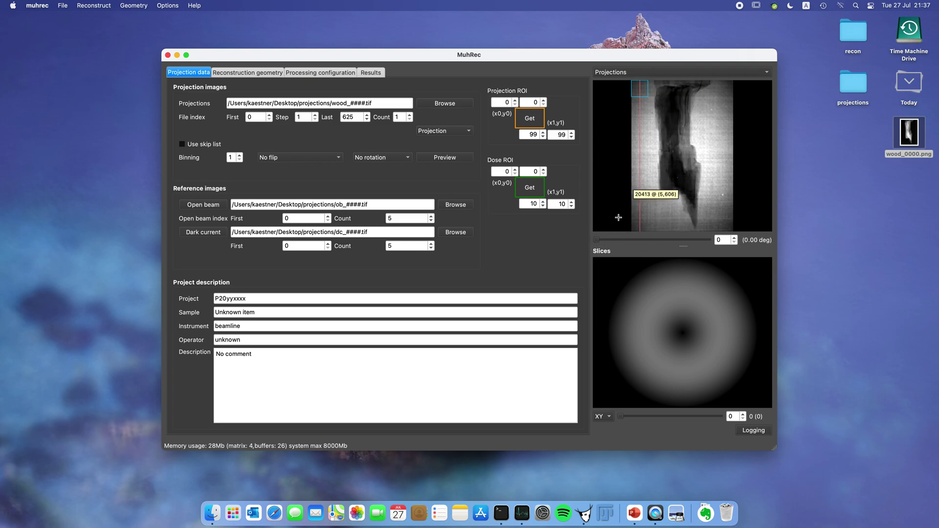
{"action": "left_click_drag", "start_coordinate": [597, 240], "coordinate": [630, 241]}
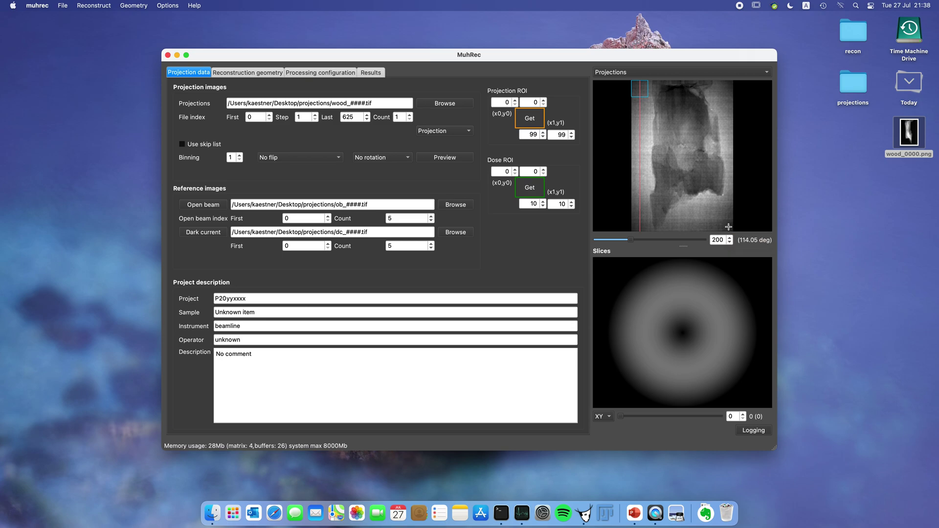
{"action": "left_click_drag", "start_coordinate": [728, 227], "coordinate": [635, 82]}
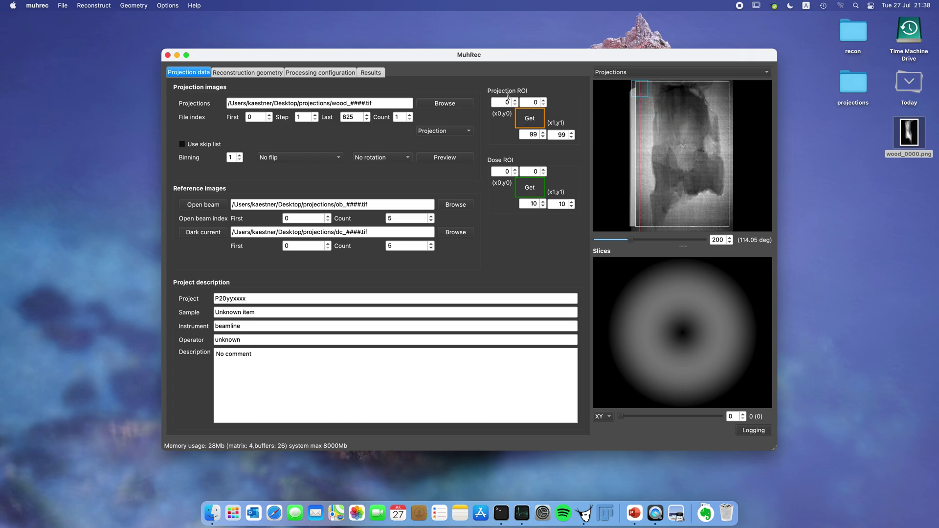
Set projection ROI (24,5)–(581,870) and dose ROI (19,16)–(51,54) in the open area.
{"action": "left_click", "coordinate": [535, 121]}
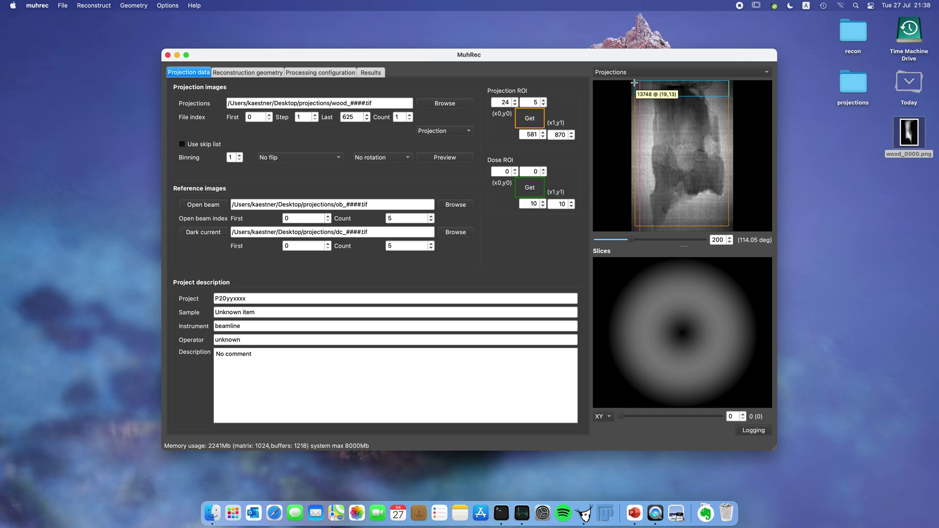
{"action": "left_click_drag", "start_coordinate": [634, 83], "coordinate": [640, 87]}
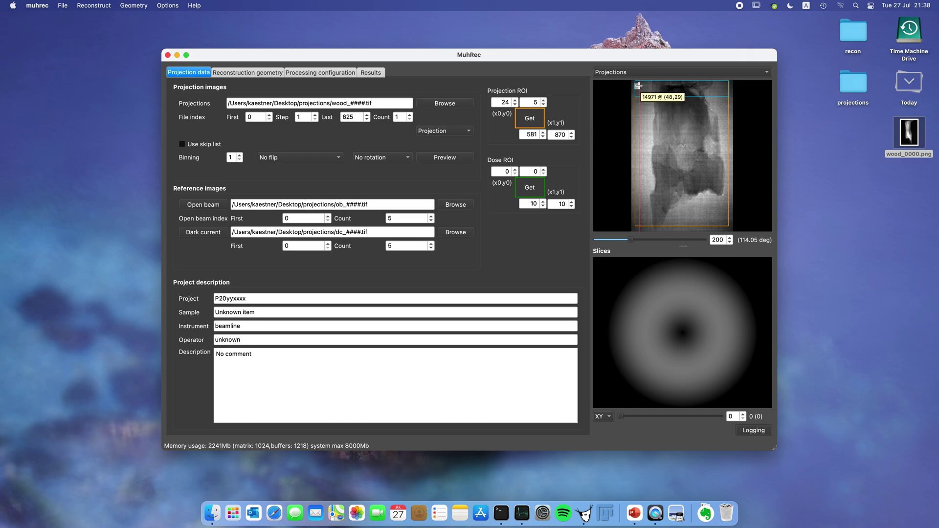
{"action": "left_click", "coordinate": [533, 189]}
{"action": "left_click_drag", "start_coordinate": [630, 241], "coordinate": [652, 240]}
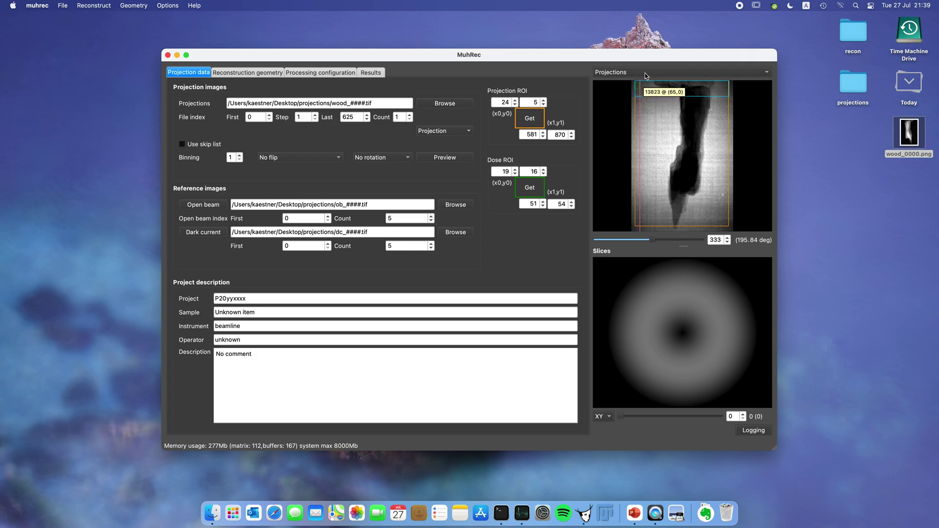
Preview the open beam images, stepping between the last and first ones.
{"action": "left_click", "coordinate": [610, 76]}
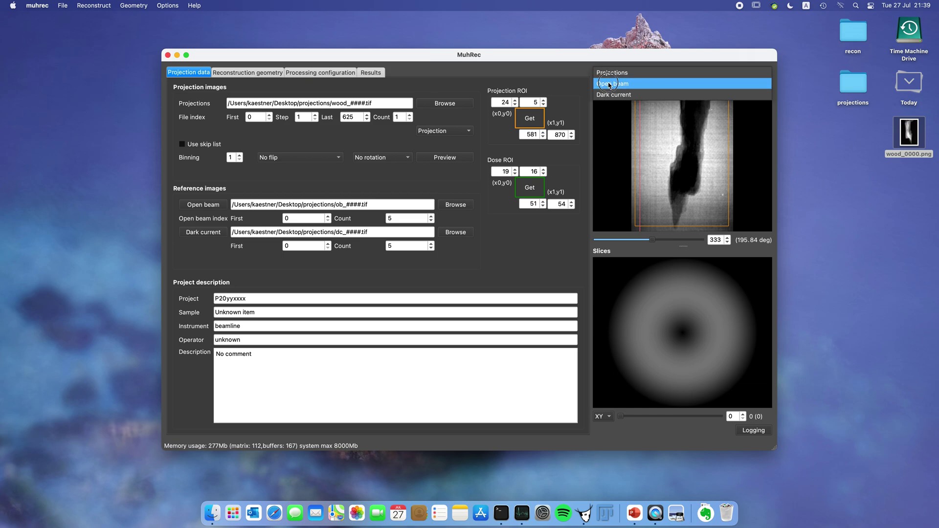
{"action": "left_click", "coordinate": [608, 83]}
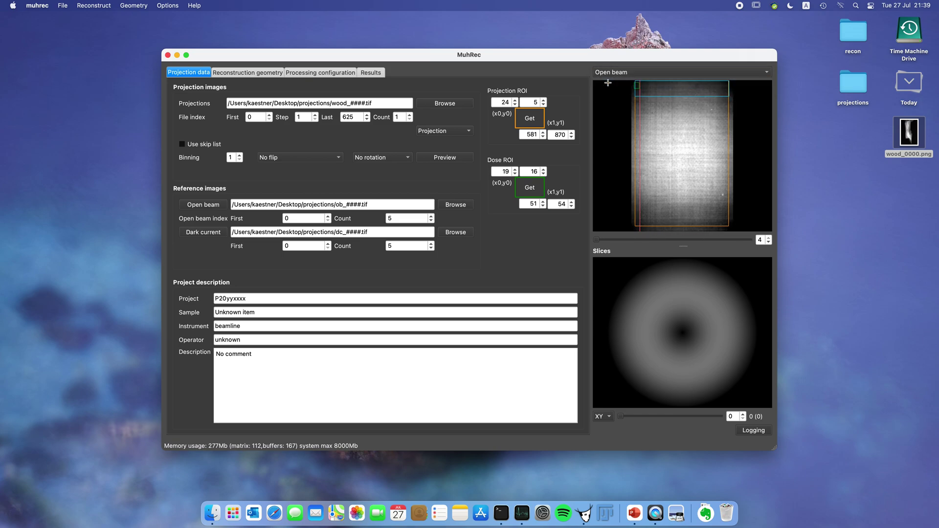
{"action": "left_click", "coordinate": [626, 240]}
{"action": "left_click", "coordinate": [617, 240]}
{"action": "mouse_move", "coordinate": [597, 243]}
{"action": "left_mouse_down"}
{"action": "mouse_move", "coordinate": [733, 244]}
{"action": "mouse_move", "coordinate": [592, 237]}
{"action": "left_mouse_up"}
Preview the dark-current images and step to another one.
{"action": "left_click", "coordinate": [617, 72]}
{"action": "left_click", "coordinate": [613, 83]}
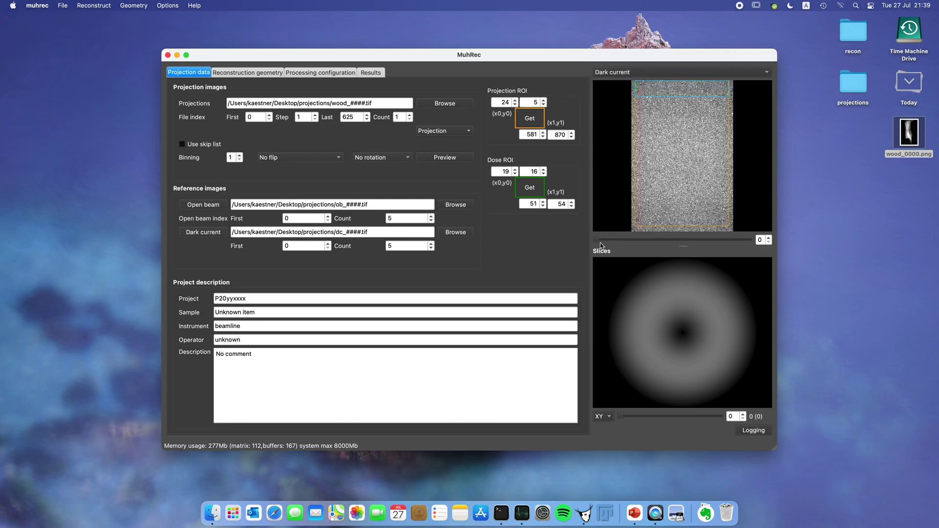
{"action": "mouse_move", "coordinate": [600, 243]}
{"action": "left_mouse_down"}
{"action": "mouse_move", "coordinate": [741, 244]}
{"action": "mouse_move", "coordinate": [604, 243]}
{"action": "left_mouse_up"}
Switch the preview image type back to Projections.
{"action": "mouse_move", "coordinate": [650, 142]}
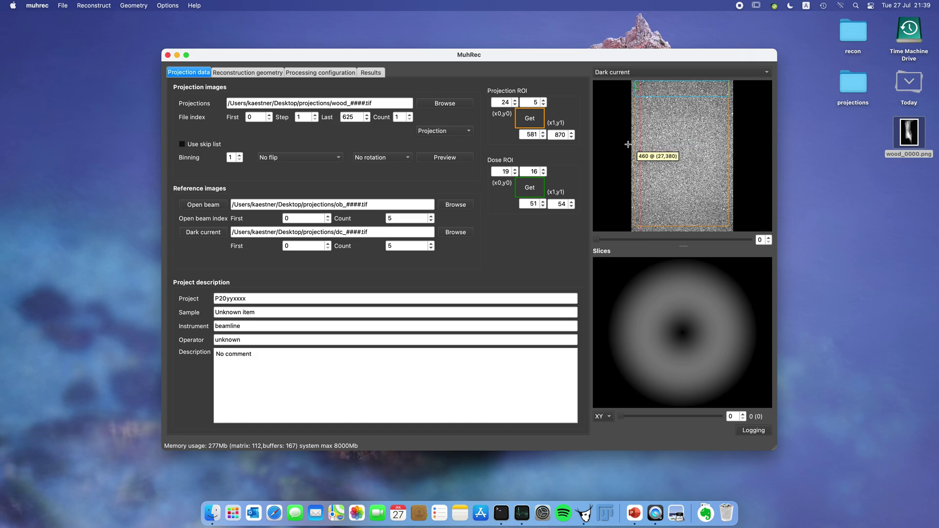
{"action": "left_click", "coordinate": [626, 73]}
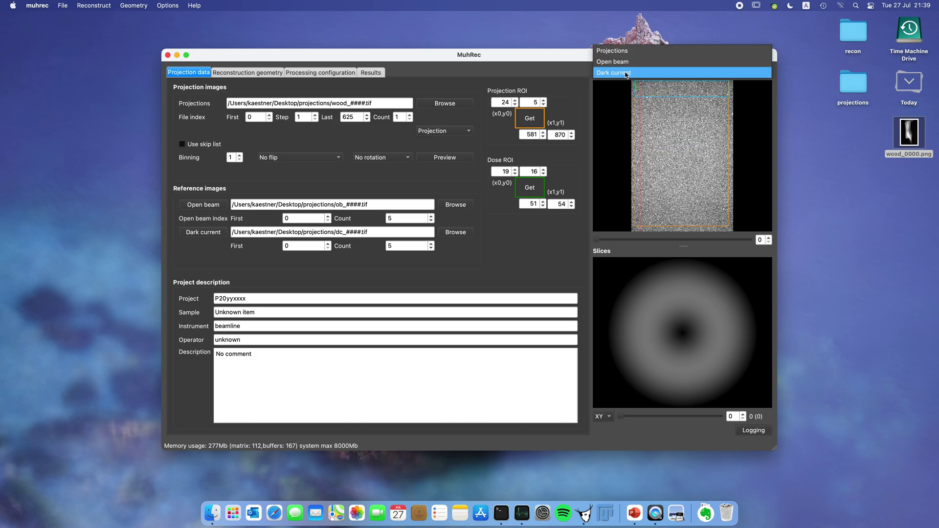
{"action": "left_click", "coordinate": [614, 52]}
{"action": "mouse_move", "coordinate": [658, 88]}
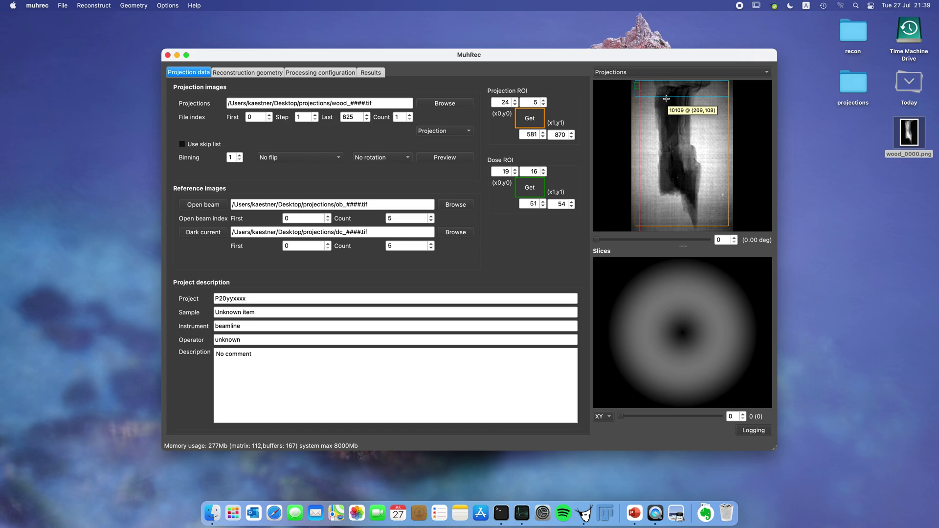
Apply a Vertical flip to the projection images.
{"action": "left_click", "coordinate": [318, 159]}
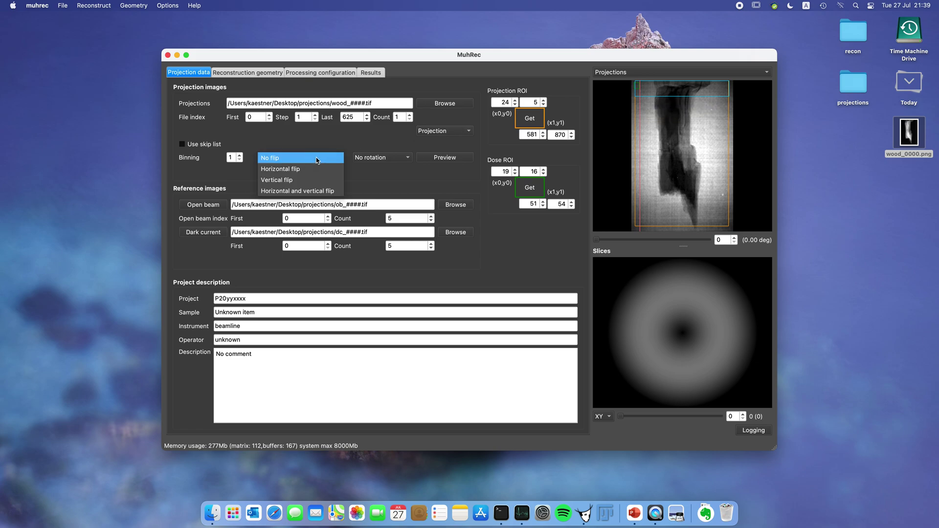
{"action": "left_click", "coordinate": [298, 180]}
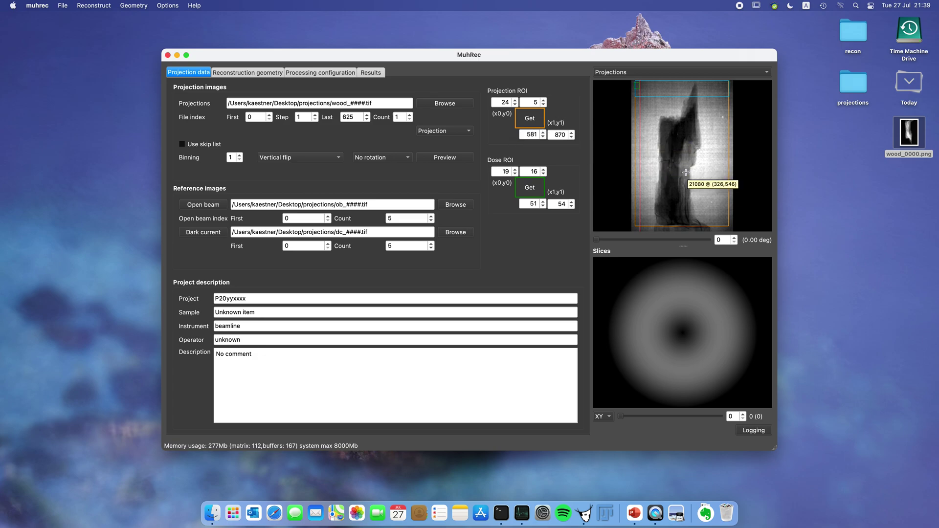
In reconstruction geometry, set the first slice to 500 and the last to 532.
{"action": "left_click", "coordinate": [257, 74]}
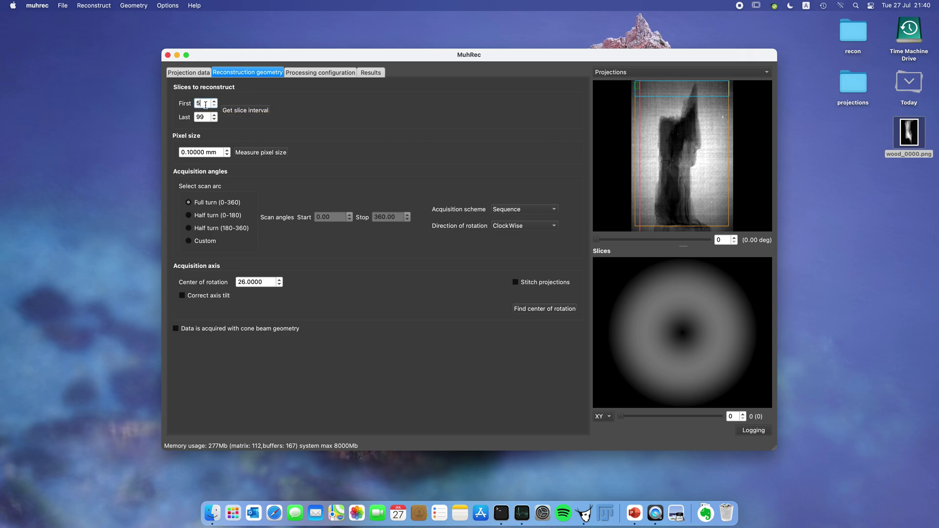
{"action": "key", "text": "BackSpace"}
{"action": "type", "text": "500"}
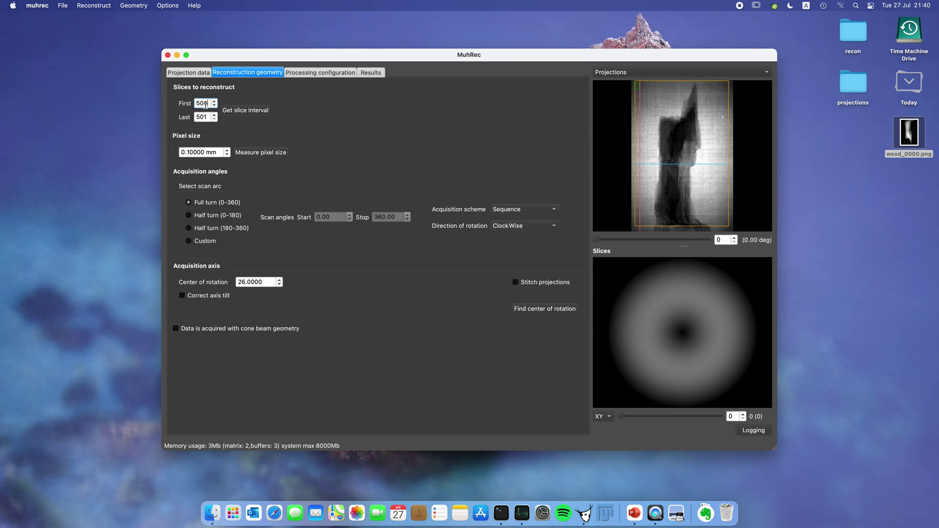
{"action": "key", "text": "Tab"}
{"action": "type", "text": "532"}
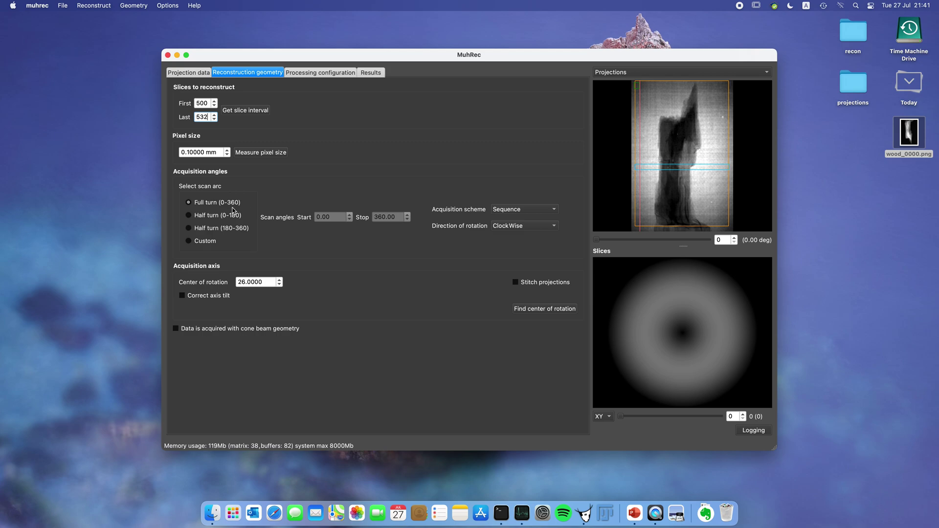
Keep the full 0–360 scan arc and Sequence acquisition scheme after trying alternatives.
{"action": "left_click", "coordinate": [191, 218]}
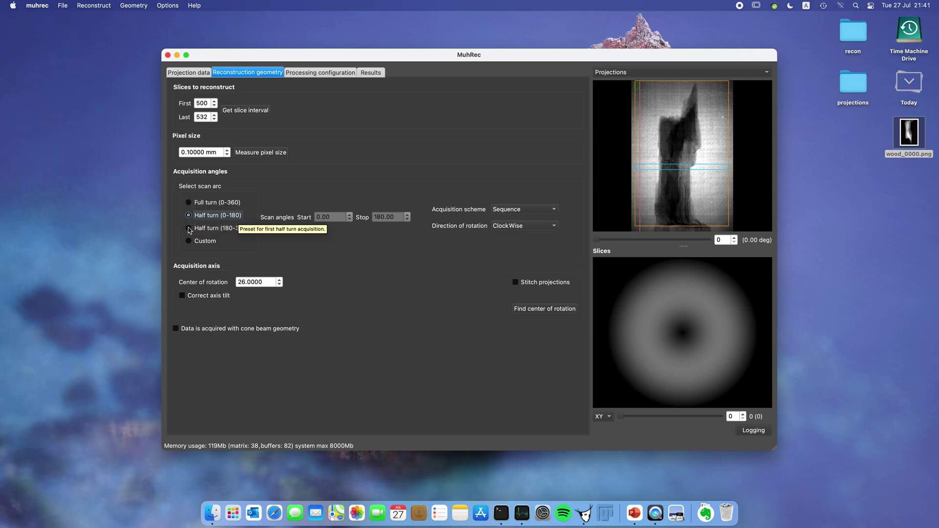
{"action": "left_click", "coordinate": [189, 229]}
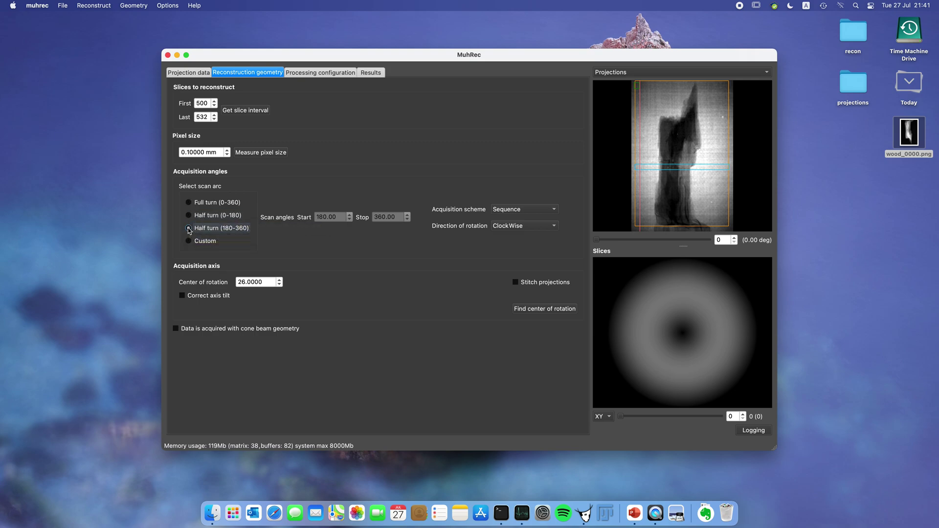
{"action": "left_click", "coordinate": [189, 242]}
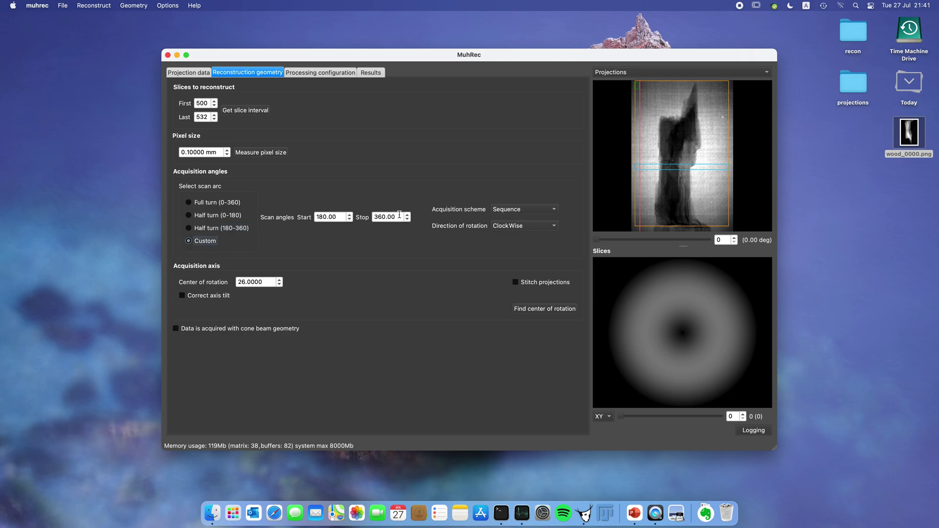
{"action": "left_click", "coordinate": [189, 203]}
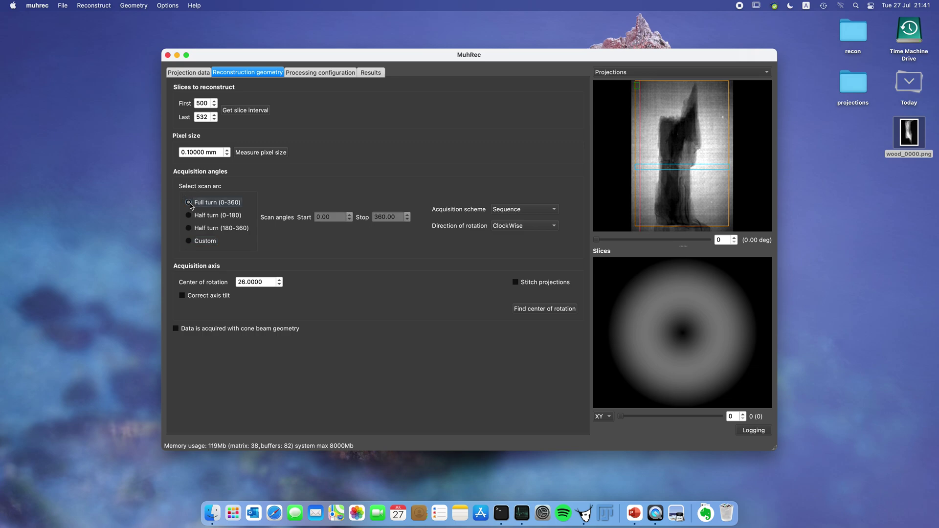
{"action": "left_click", "coordinate": [529, 210]}
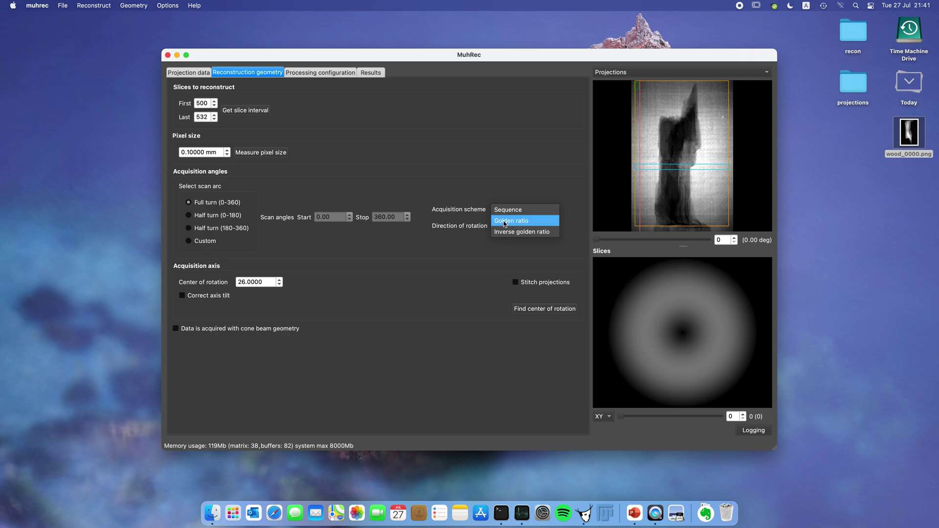
{"action": "left_click", "coordinate": [450, 243]}
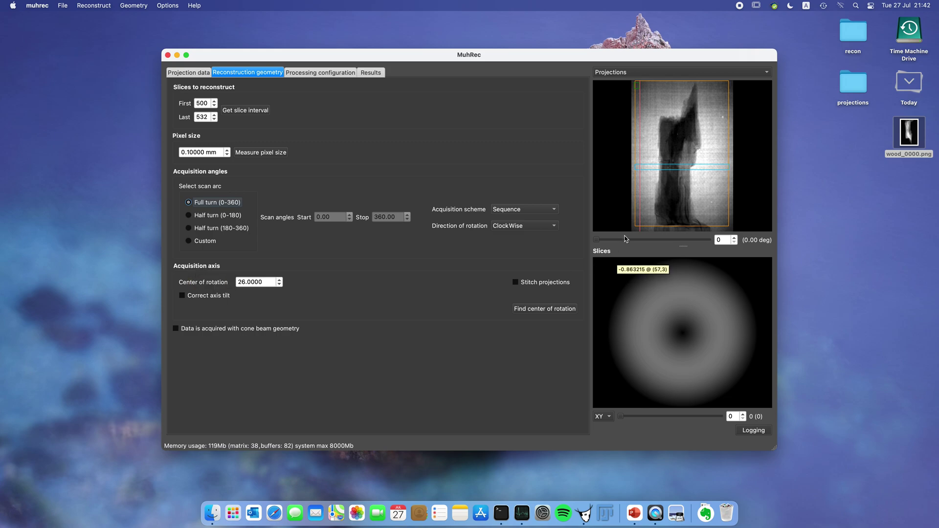
Enter 270 as the centre of rotation and open the centre-estimation wizard.
{"action": "left_click_drag", "start_coordinate": [596, 240], "coordinate": [598, 241]}
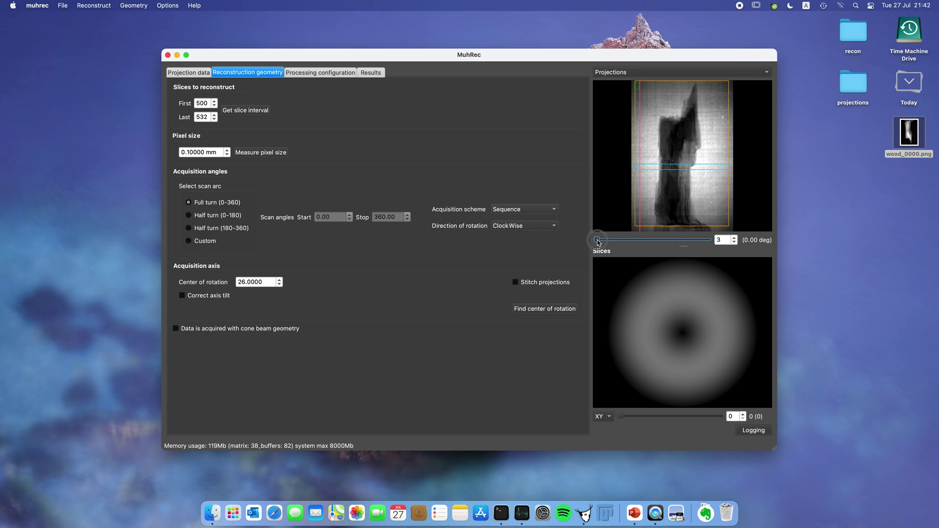
{"action": "left_click_drag", "start_coordinate": [598, 242], "coordinate": [625, 245]}
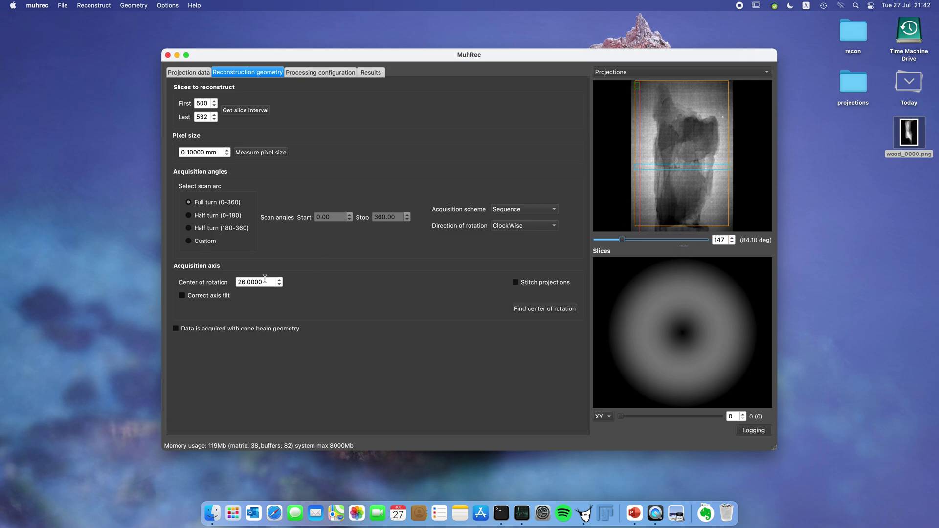
{"action": "left_click_drag", "start_coordinate": [267, 282], "coordinate": [227, 284]}
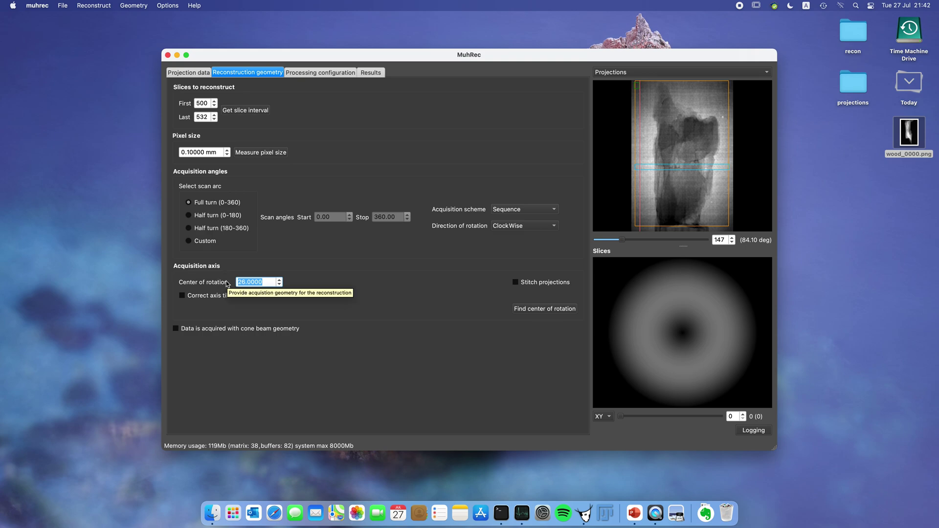
{"action": "type", "text": "270"}
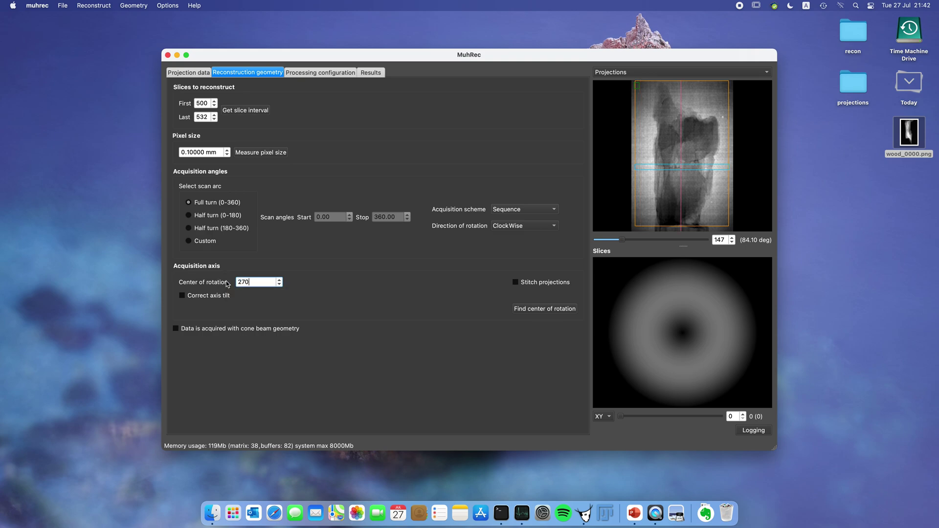
{"action": "mouse_move", "coordinate": [624, 240]}
{"action": "left_mouse_down"}
{"action": "mouse_move", "coordinate": [656, 244]}
{"action": "mouse_move", "coordinate": [603, 242]}
{"action": "mouse_move", "coordinate": [662, 243]}
{"action": "mouse_move", "coordinate": [619, 243]}
{"action": "left_mouse_up"}
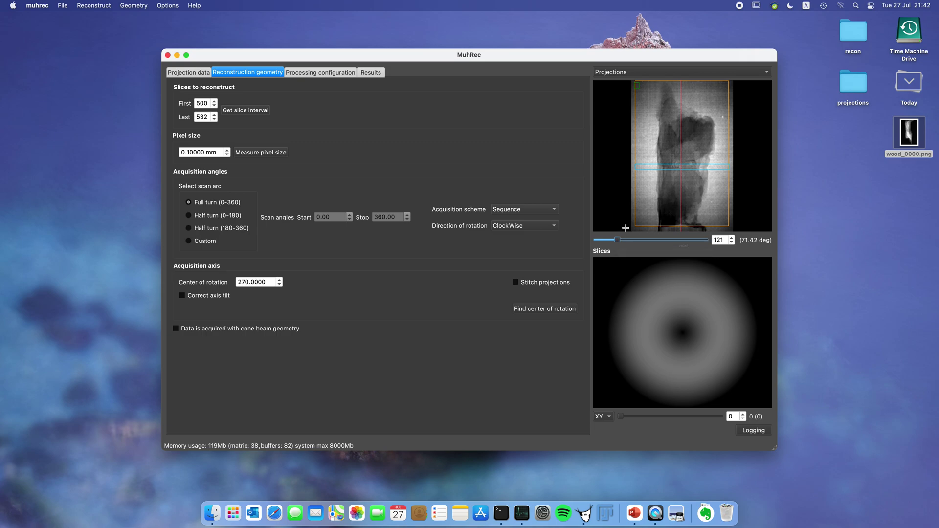
{"action": "left_click", "coordinate": [544, 309]}
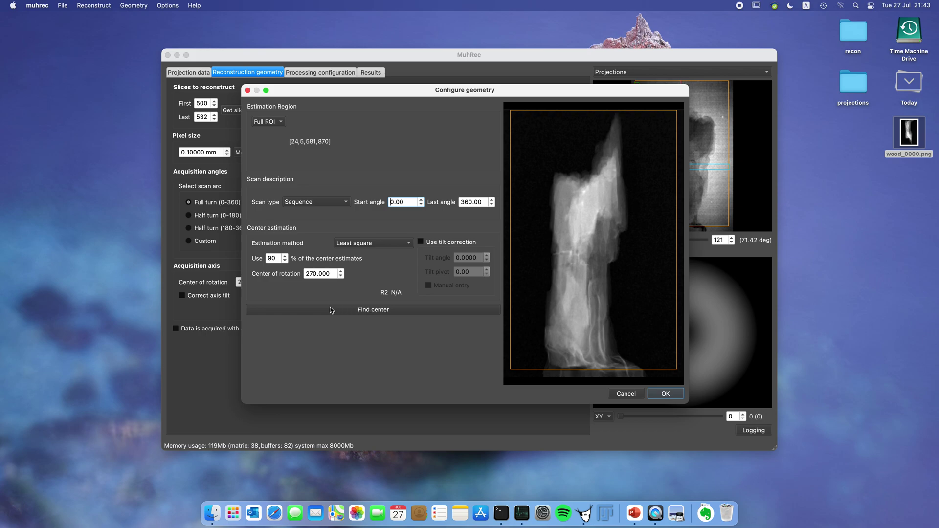
Run Find center to estimate 279.836, then enable Use tilt correction.
{"action": "left_click", "coordinate": [370, 311]}
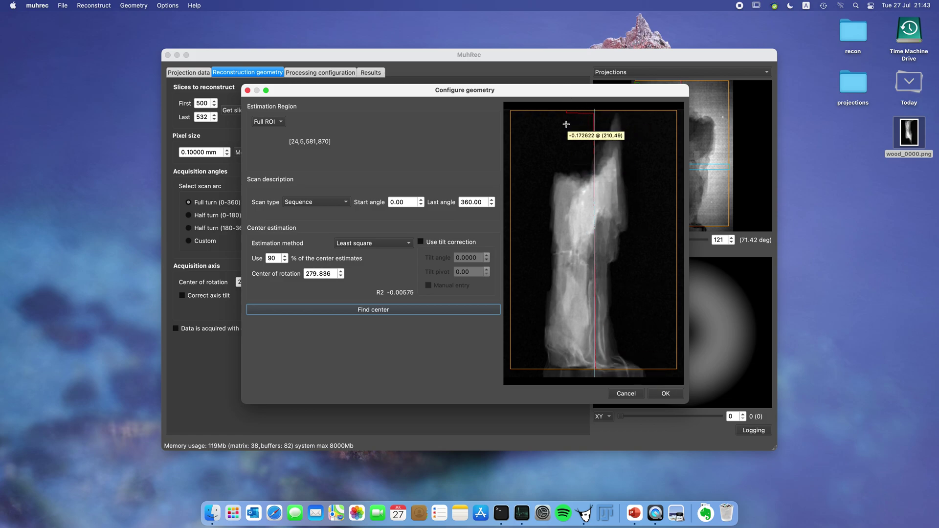
{"action": "left_click", "coordinate": [420, 242]}
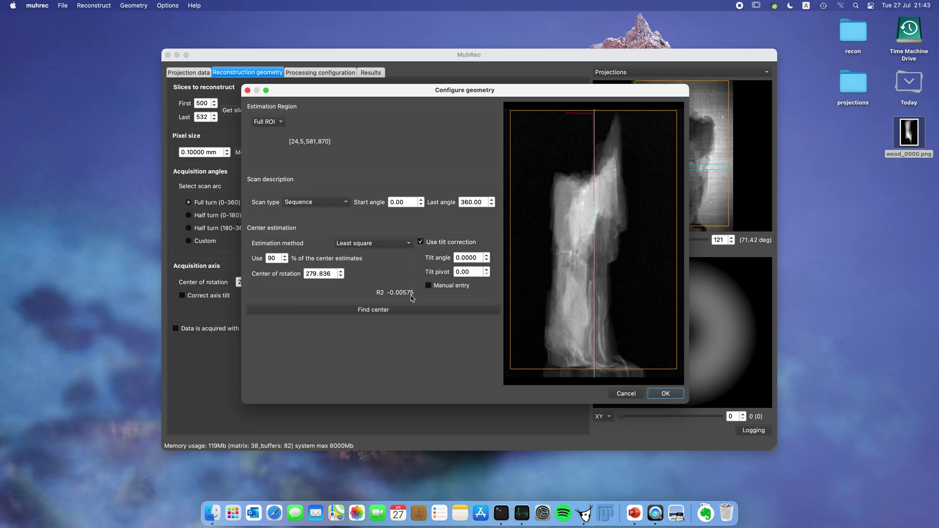
Re-estimate the axis with tilt correction and accept centre 280.001, tilt -0.3668, pivot 432.00.
{"action": "left_click", "coordinate": [413, 311]}
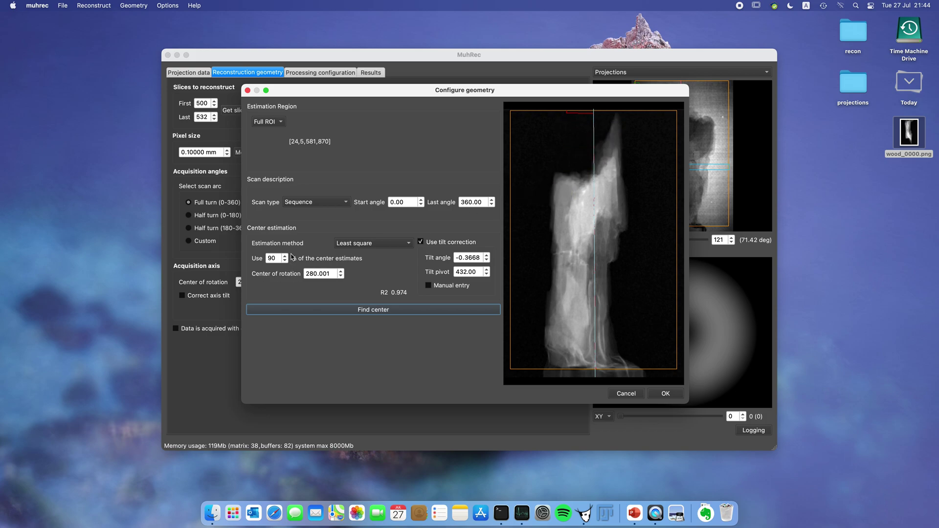
{"action": "double_click", "coordinate": [276, 258]}
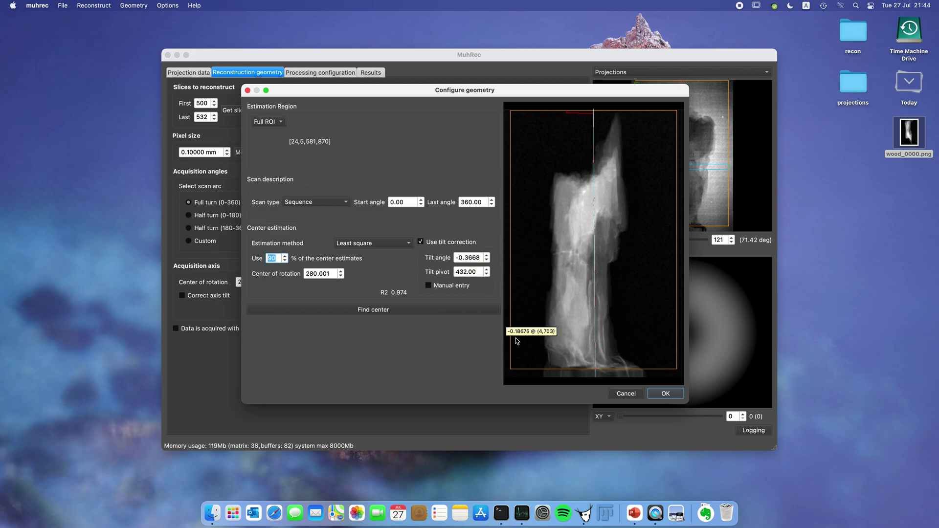
{"action": "left_click", "coordinate": [665, 394]}
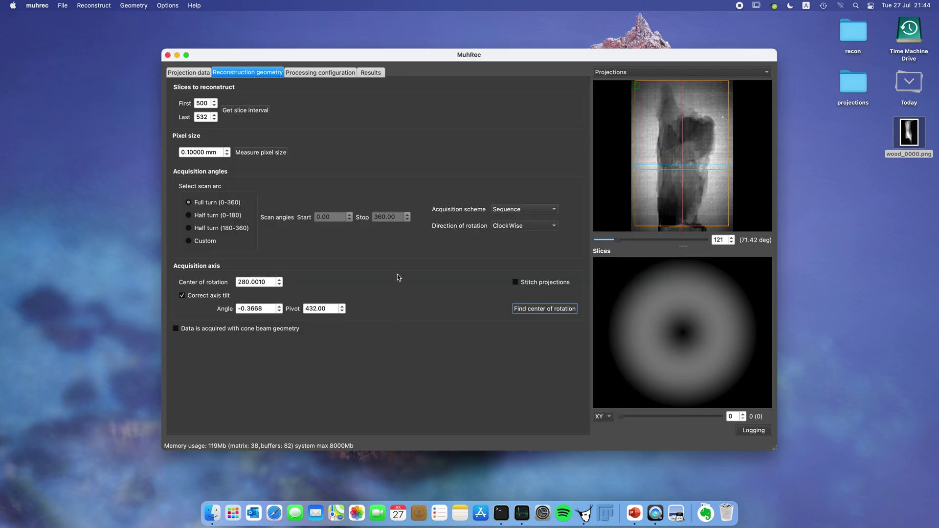
Review the FullLogNorm, MorphSpotClean and WaveletRingClean preprocessing modules, then view the Results settings.
{"action": "left_click", "coordinate": [331, 73]}
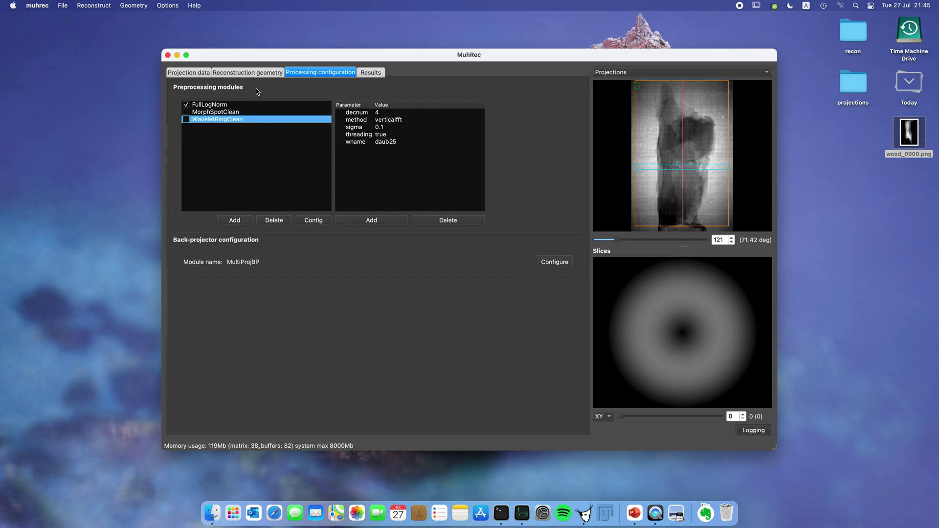
{"action": "left_click", "coordinate": [373, 75]}
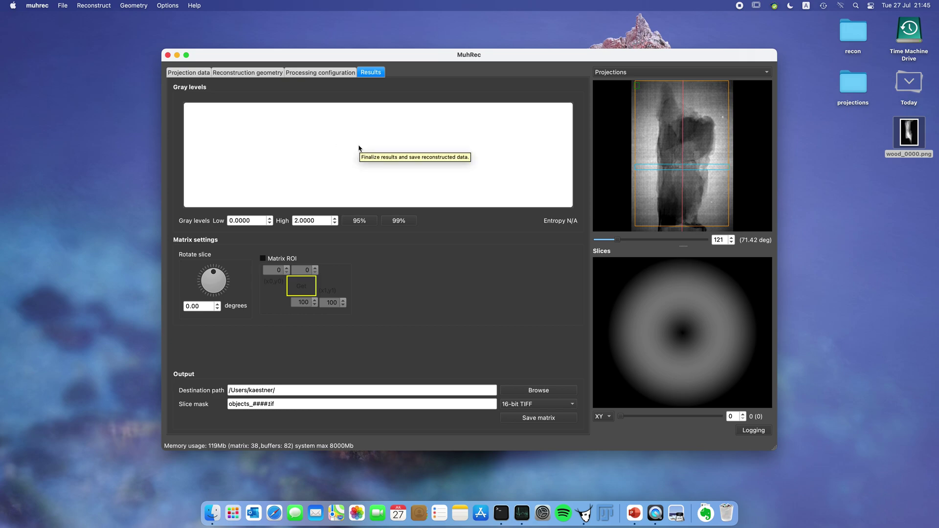
Start the reconstruction to show the wood cross-section at slice 16 with its histogram.
{"action": "mouse_move", "coordinate": [655, 331]}
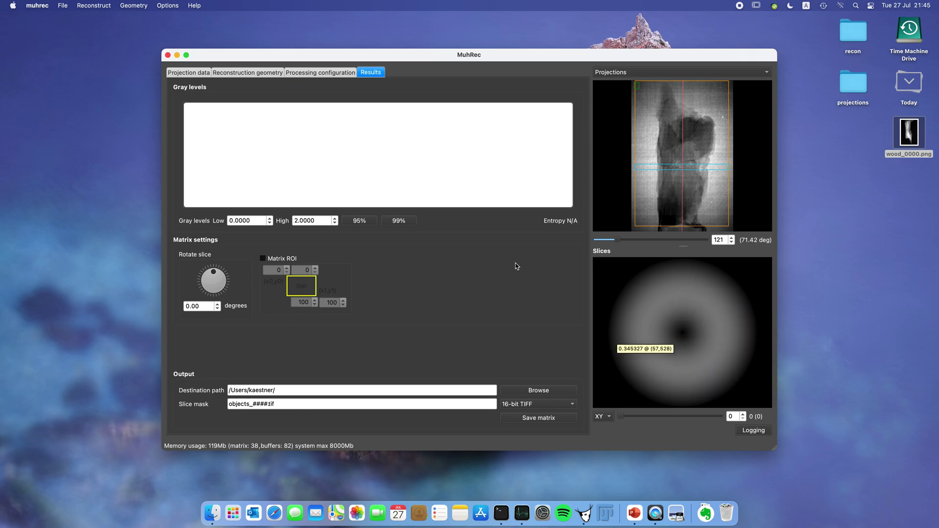
{"action": "left_click", "coordinate": [91, 7]}
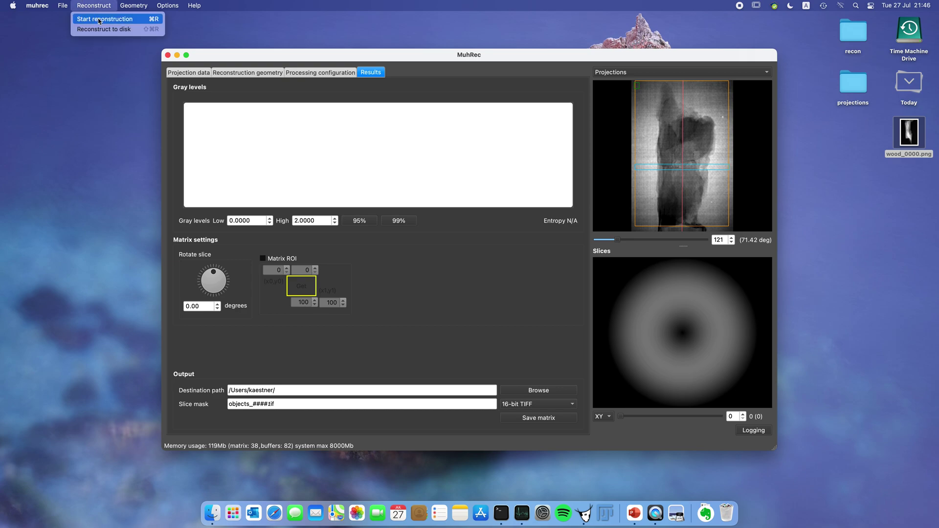
{"action": "left_click", "coordinate": [99, 21]}
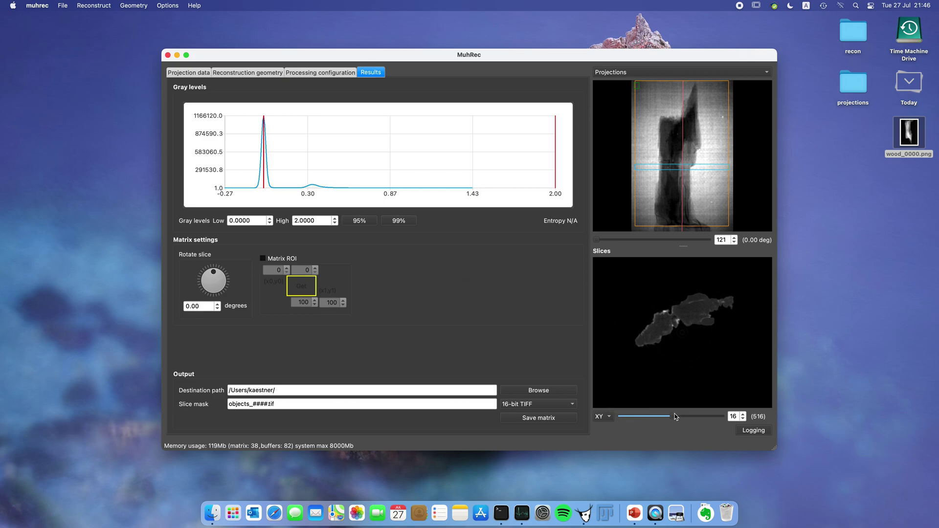
{"action": "mouse_move", "coordinate": [674, 419]}
{"action": "left_mouse_down"}
{"action": "mouse_move", "coordinate": [622, 419]}
{"action": "mouse_move", "coordinate": [716, 418]}
{"action": "mouse_move", "coordinate": [624, 418]}
{"action": "mouse_move", "coordinate": [707, 418]}
{"action": "mouse_move", "coordinate": [675, 418]}
{"action": "left_mouse_up"}
{"action": "left_click", "coordinate": [608, 419]}
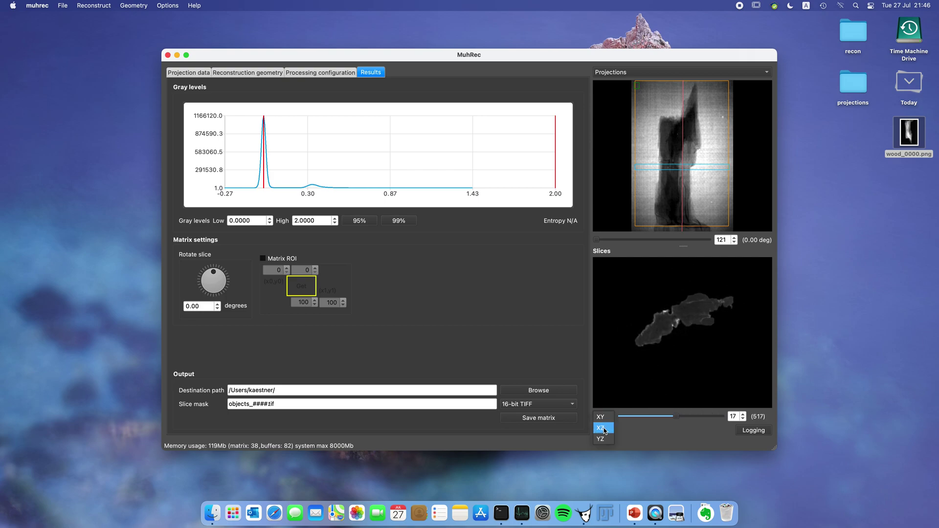
{"action": "left_click", "coordinate": [605, 429]}
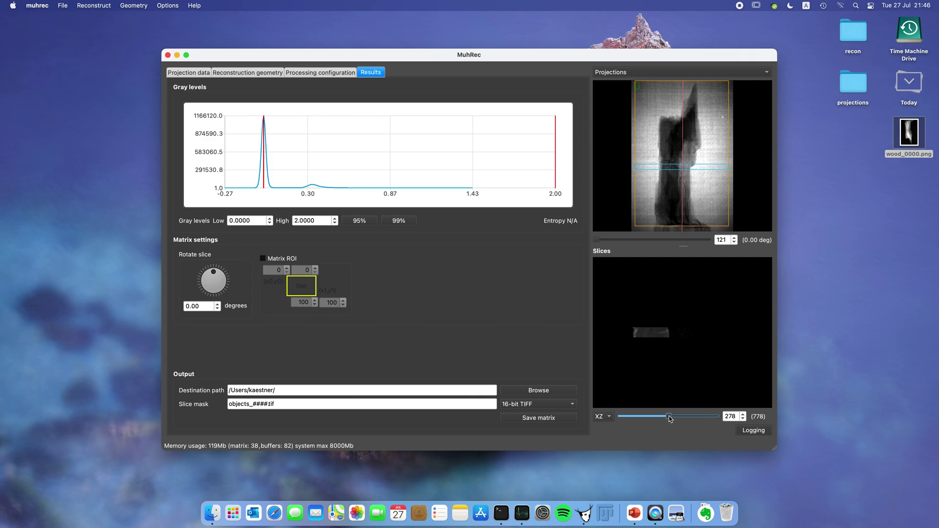
{"action": "left_click_drag", "start_coordinate": [676, 417], "coordinate": [647, 419]}
{"action": "left_click", "coordinate": [603, 417]}
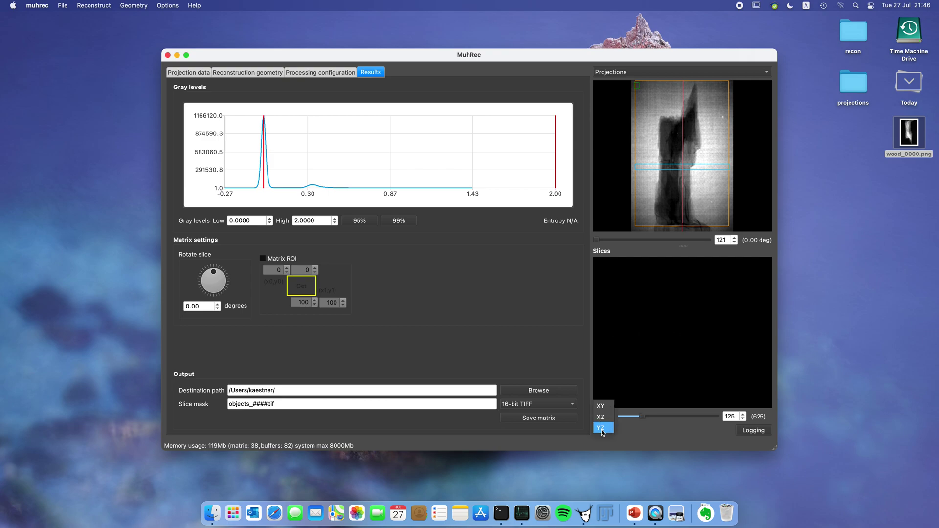
{"action": "left_click", "coordinate": [602, 430]}
{"action": "mouse_move", "coordinate": [669, 417]}
{"action": "left_mouse_down"}
{"action": "mouse_move", "coordinate": [700, 420]}
{"action": "mouse_move", "coordinate": [634, 420]}
{"action": "mouse_move", "coordinate": [655, 417]}
{"action": "left_mouse_up"}
{"action": "left_click", "coordinate": [606, 419]}
{"action": "left_click", "coordinate": [602, 393]}
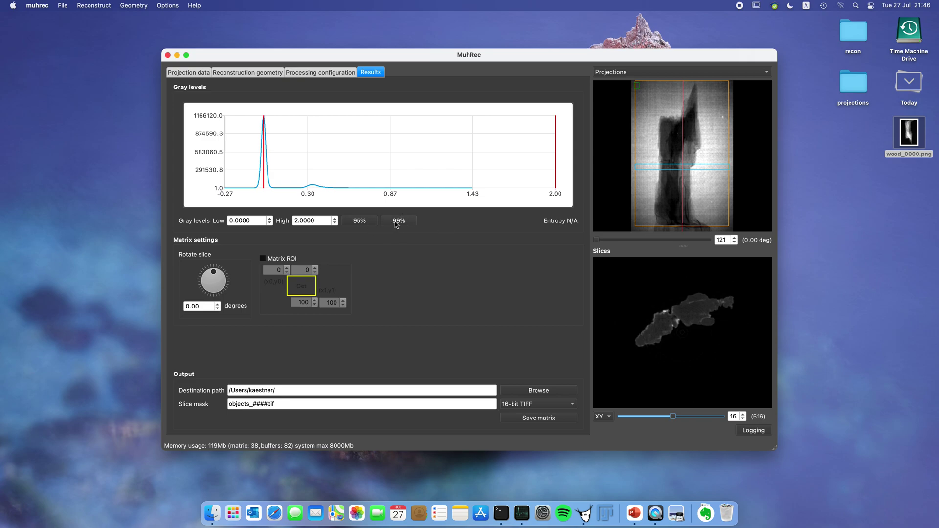
Try the 95% and 99% presets, then set the gray levels to High 1.5 and Low -0.1.
{"action": "left_click", "coordinate": [362, 226]}
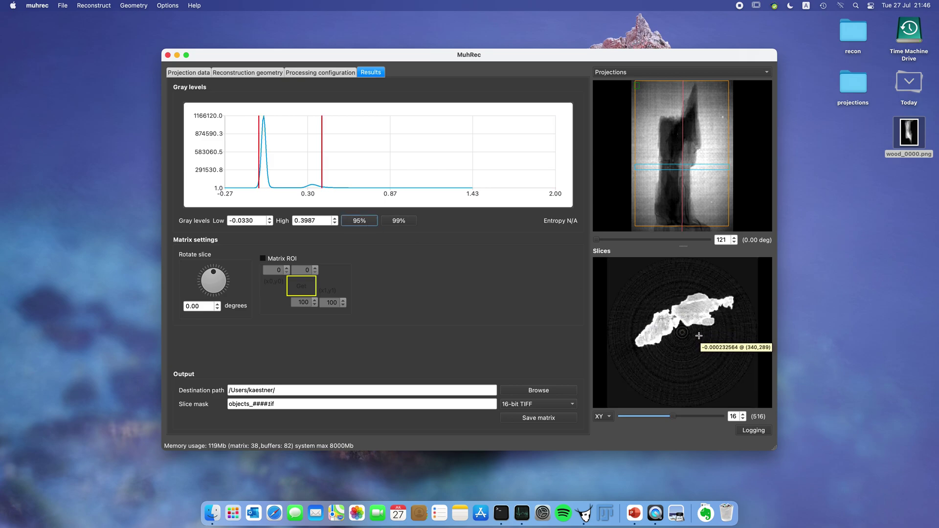
{"action": "left_click", "coordinate": [407, 222]}
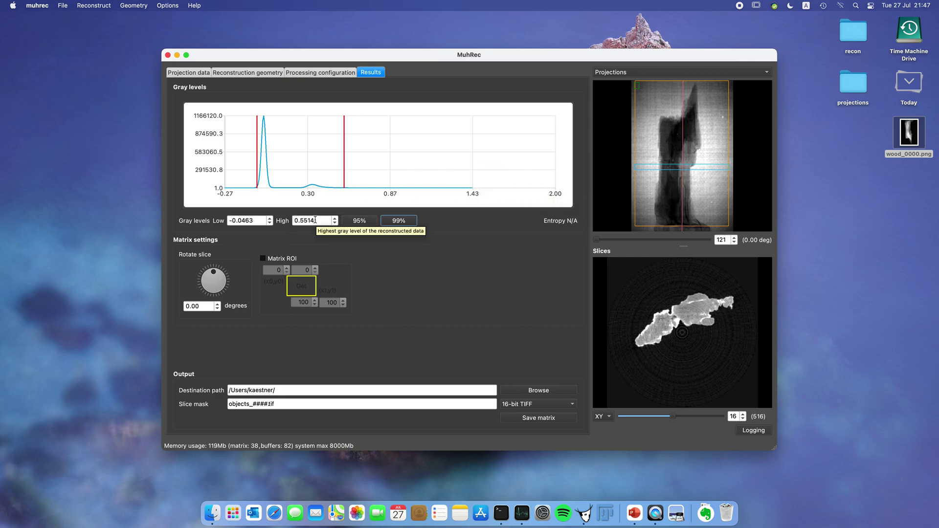
{"action": "left_click_drag", "start_coordinate": [316, 221], "coordinate": [289, 223]}
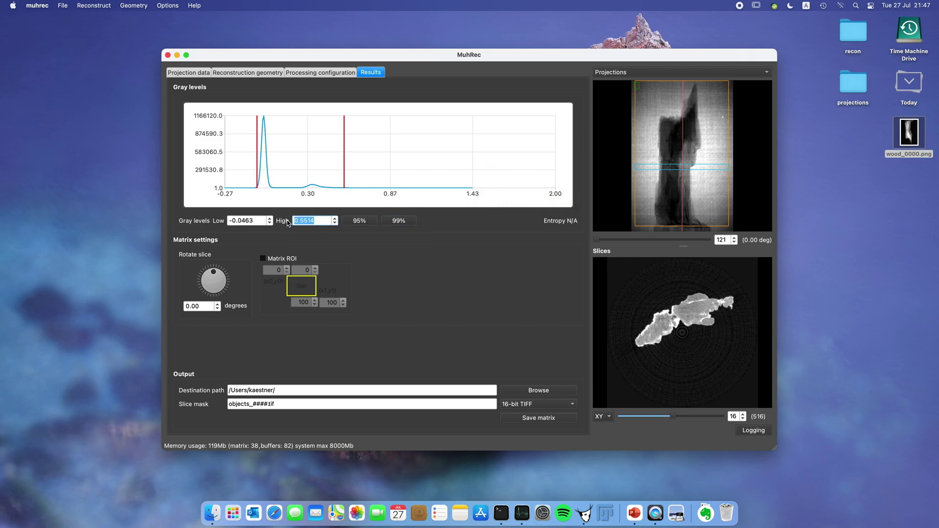
{"action": "type", "text": "1.5"}
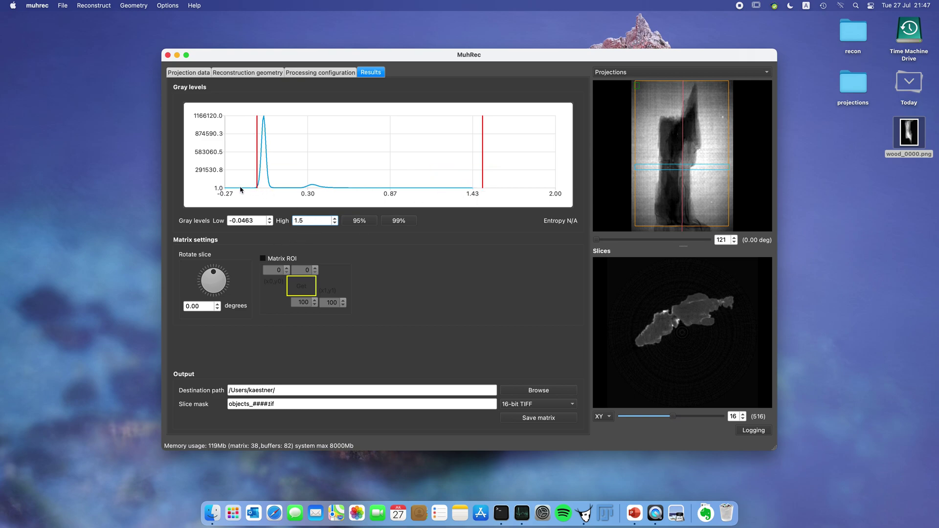
{"action": "left_click", "coordinate": [254, 221]}
{"action": "key", "text": "BackSpace"}
{"action": "key", "text": "BackSpace"}
{"action": "key", "text": "BackSpace"}
{"action": "key", "text": "BackSpace"}
{"action": "type", "text": "1"}
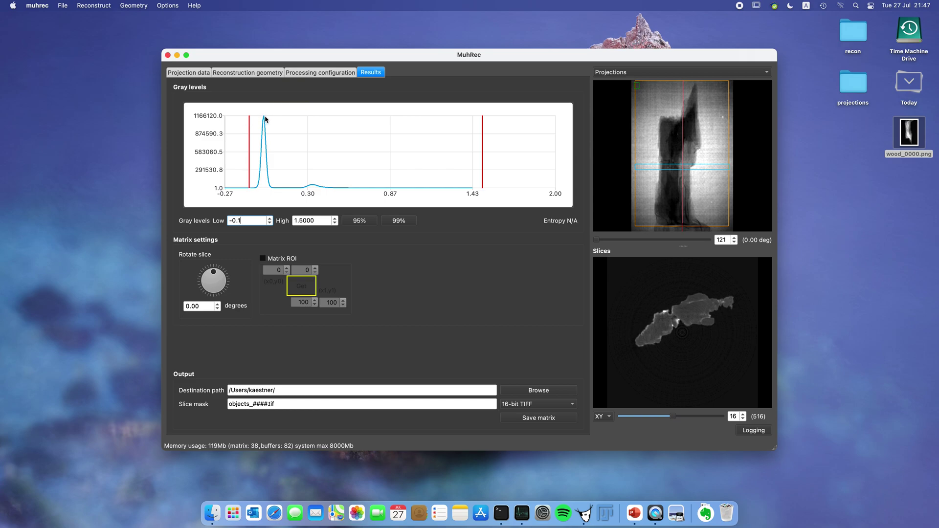
Rotate the slice by -31.90 degrees and rerun the reconstruction.
{"action": "mouse_move", "coordinate": [265, 120]}
{"action": "mouse_move", "coordinate": [258, 187]}
{"action": "mouse_move", "coordinate": [291, 192]}
{"action": "mouse_move", "coordinate": [696, 305]}
{"action": "left_click_drag", "start_coordinate": [214, 275], "coordinate": [209, 274]}
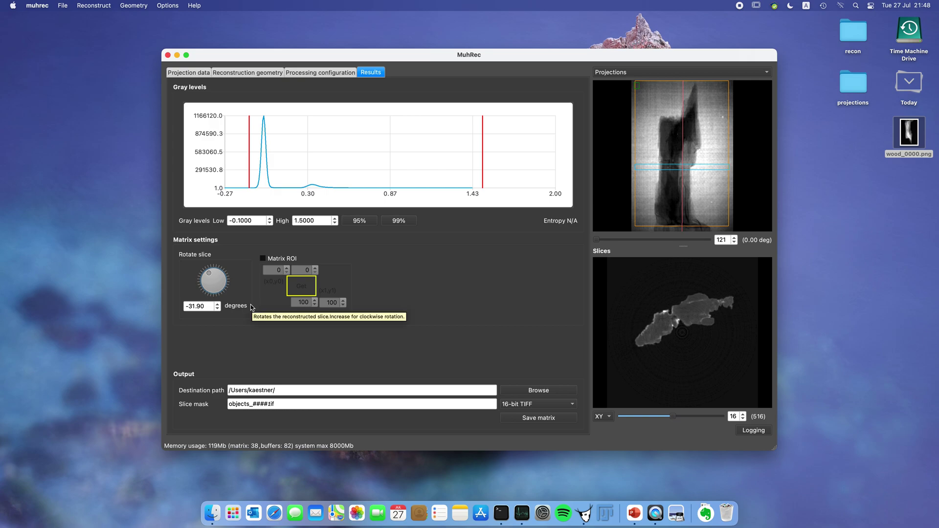
{"action": "left_click", "coordinate": [93, 5]}
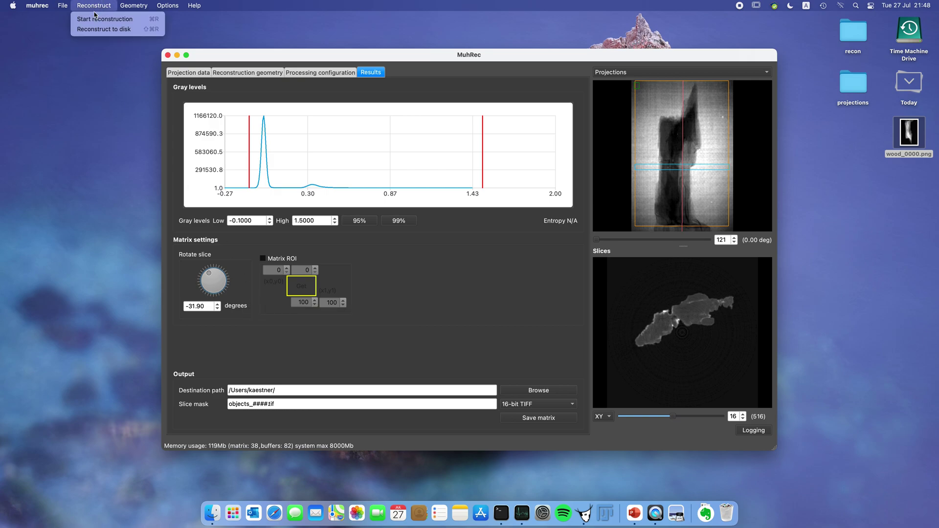
{"action": "left_click", "coordinate": [95, 20]}
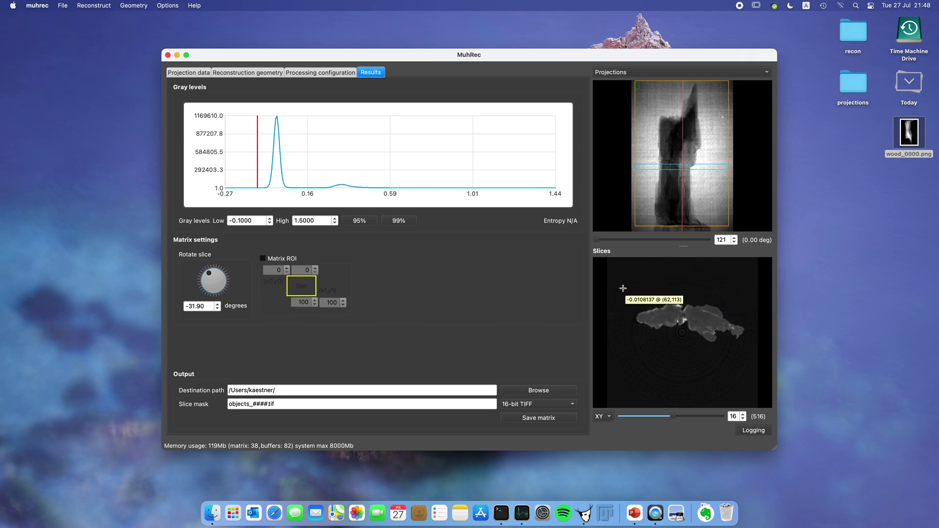
Enable Matrix ROI, crop to (66,81)–(534,382) around the wood, and reconstruct again.
{"action": "left_click", "coordinate": [263, 259]}
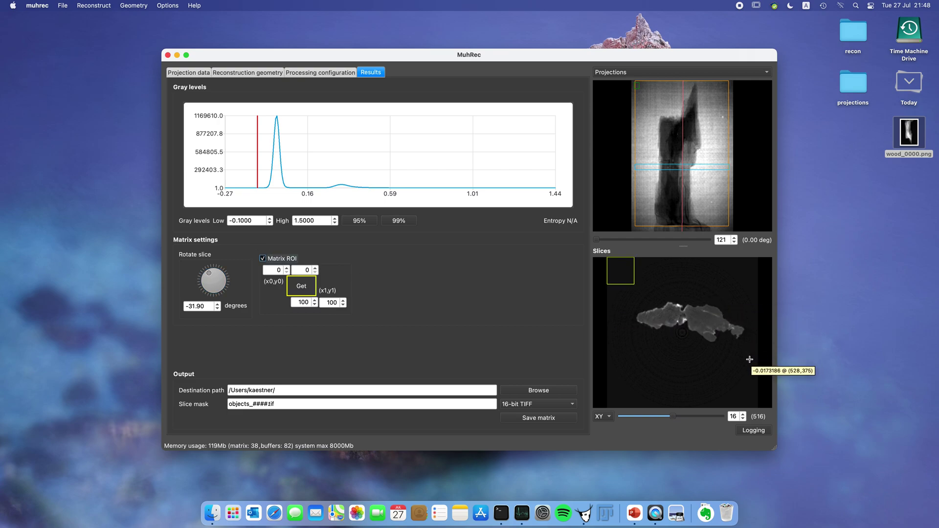
{"action": "left_click_drag", "start_coordinate": [751, 360], "coordinate": [625, 279]}
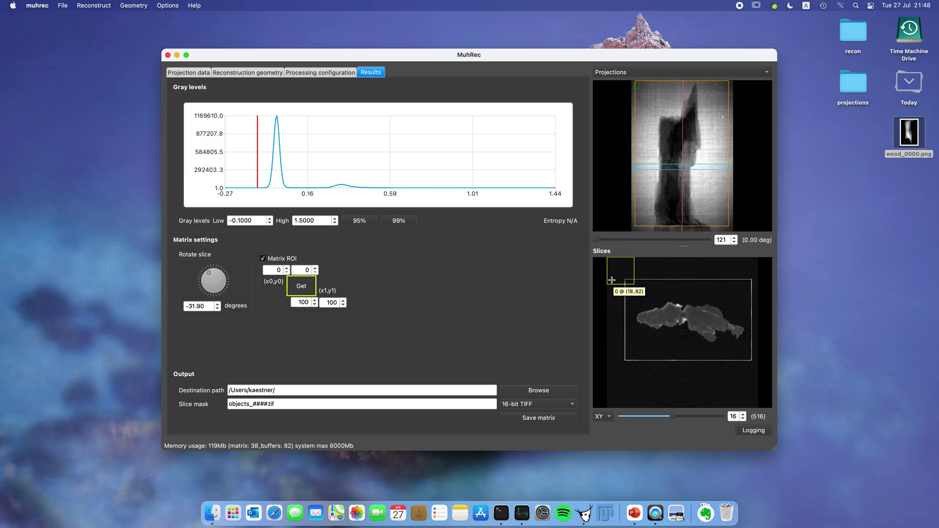
{"action": "left_click", "coordinate": [296, 287]}
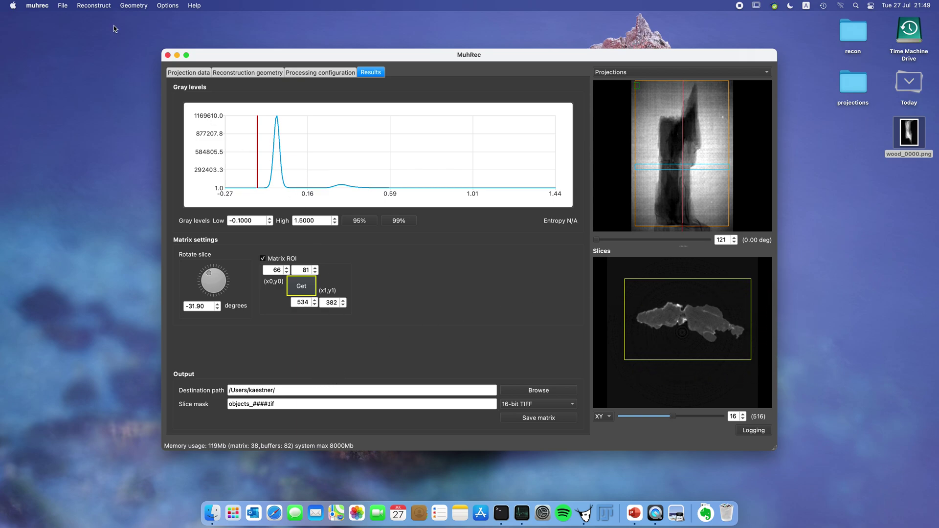
{"action": "left_click", "coordinate": [94, 7]}
{"action": "left_click", "coordinate": [103, 20]}
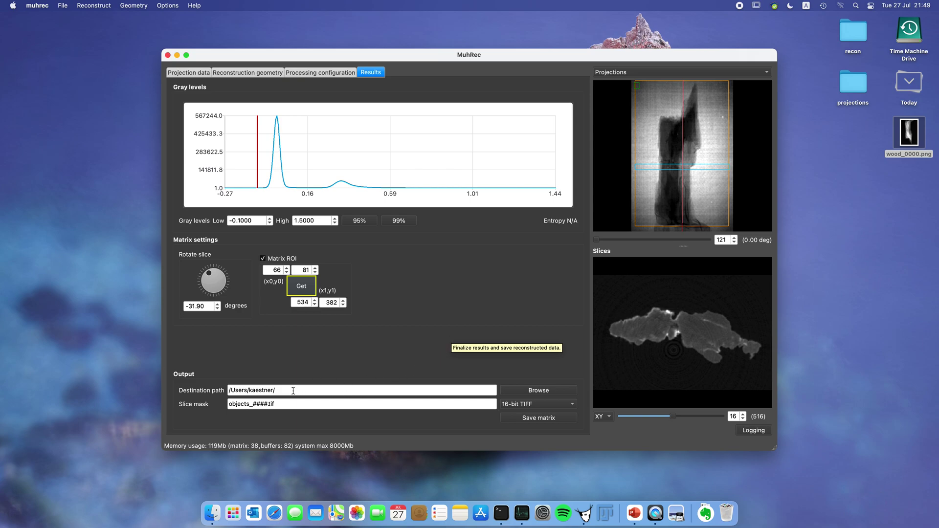
Set the output folder to Desktop/recon and change the slice mask prefix from objects_ to wood_.
{"action": "left_click", "coordinate": [534, 391]}
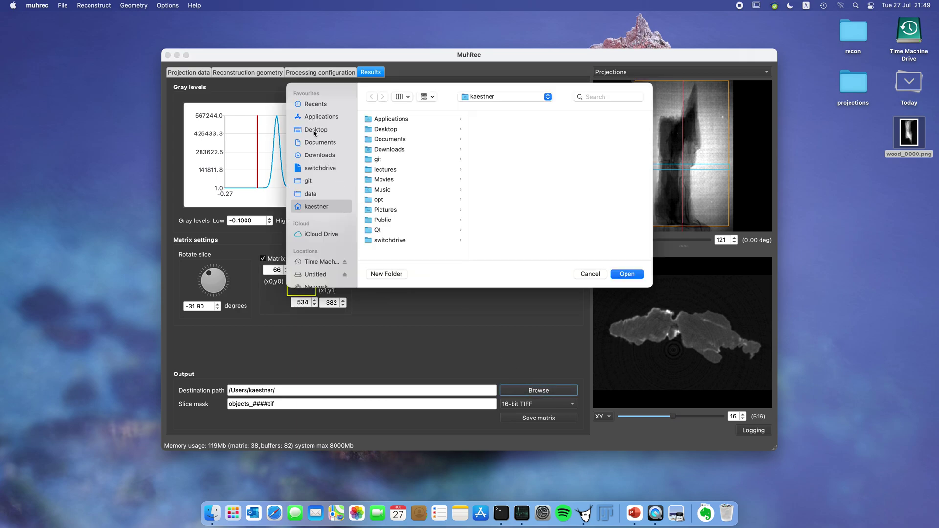
{"action": "left_click", "coordinate": [314, 130]}
{"action": "left_click", "coordinate": [382, 130]}
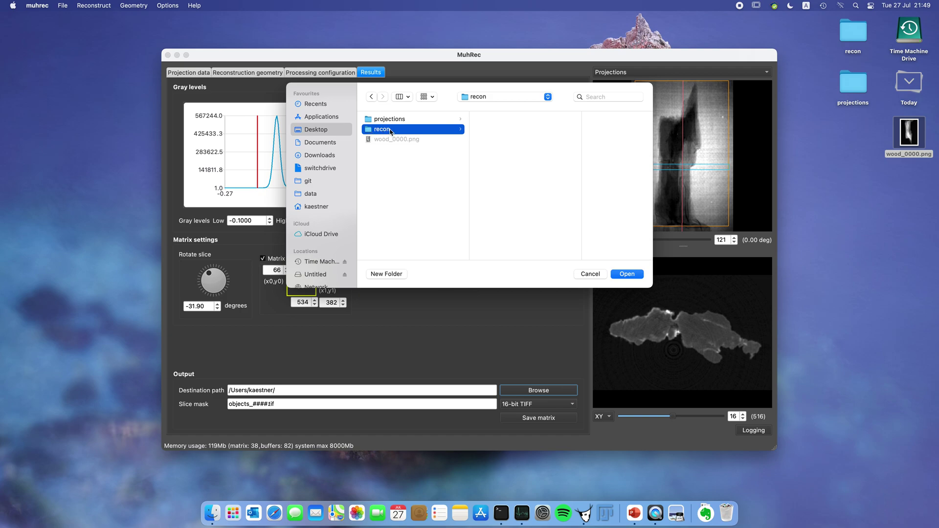
{"action": "left_click", "coordinate": [628, 274]}
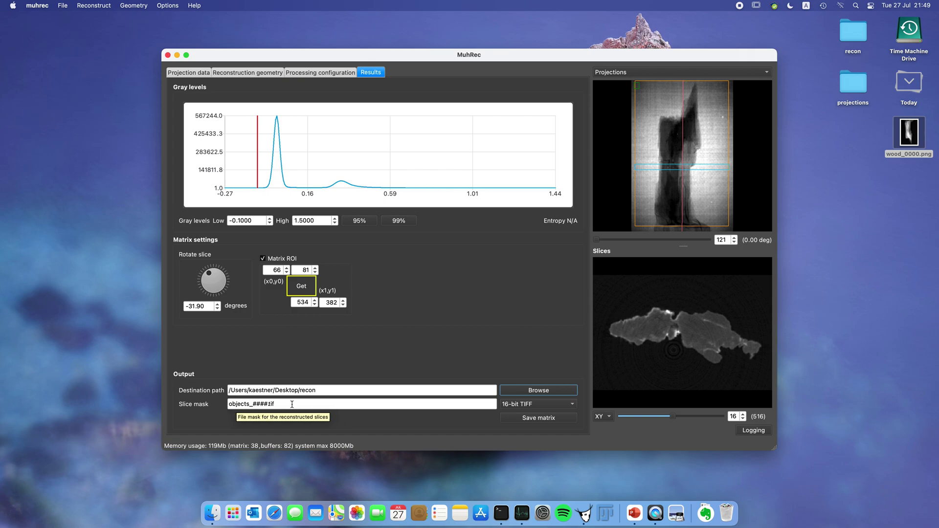
{"action": "left_click_drag", "start_coordinate": [229, 404], "coordinate": [252, 405]}
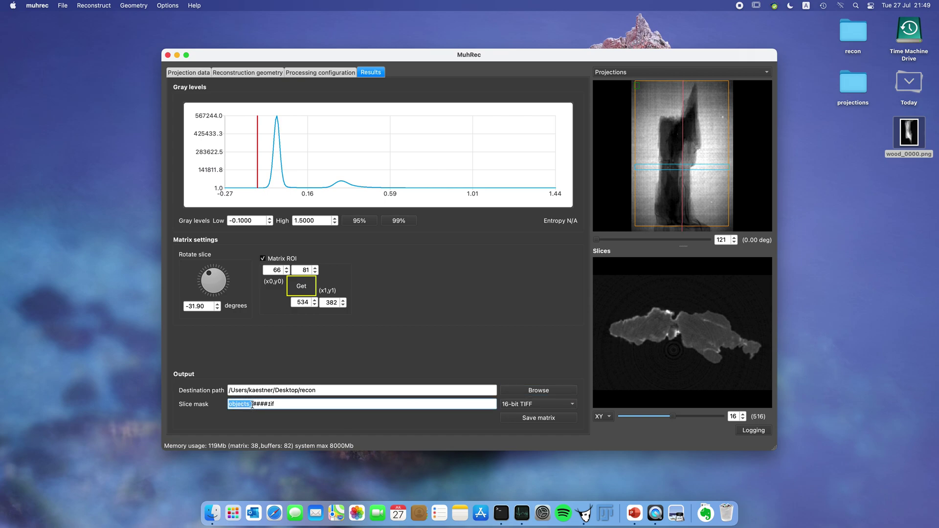
{"action": "left_click", "coordinate": [249, 408]}
Keep 16-bit TIFF as the output format and save the slice matrix to recon.
{"action": "left_click", "coordinate": [532, 407]}
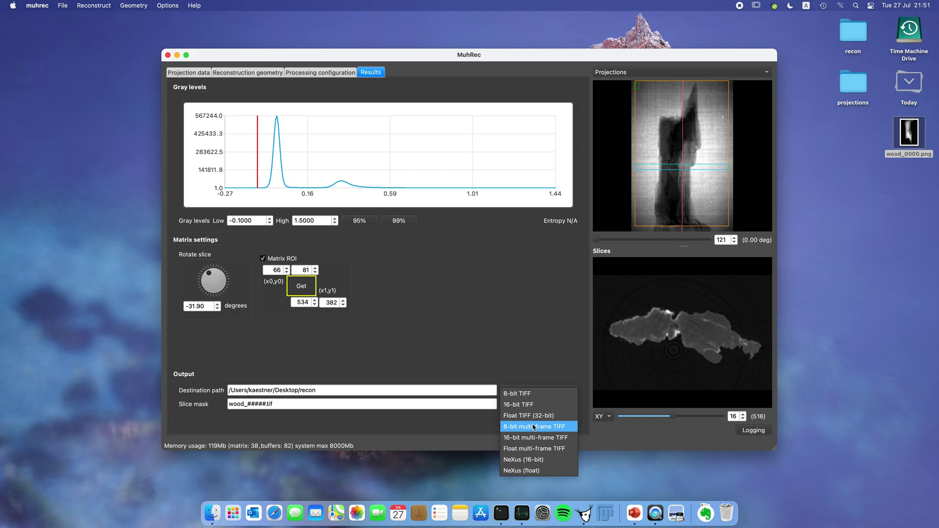
{"action": "left_click", "coordinate": [514, 405]}
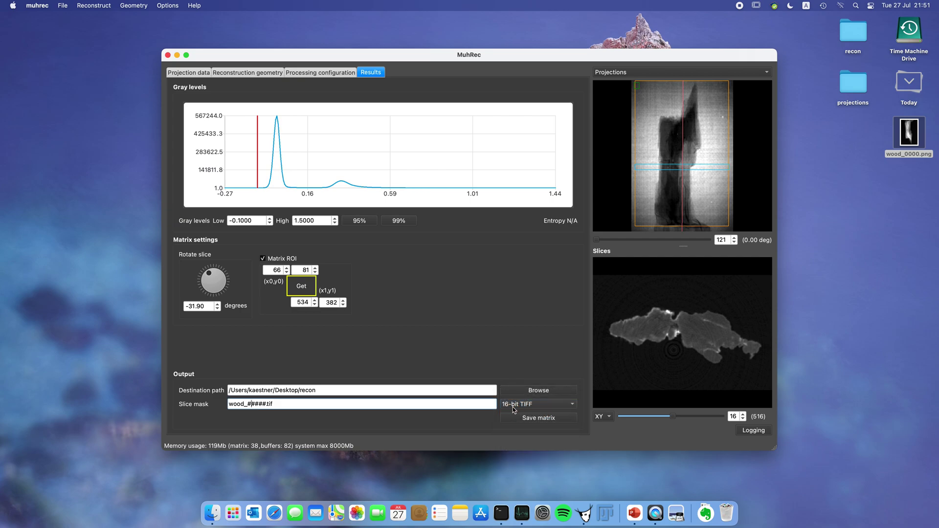
{"action": "left_click", "coordinate": [541, 419]}
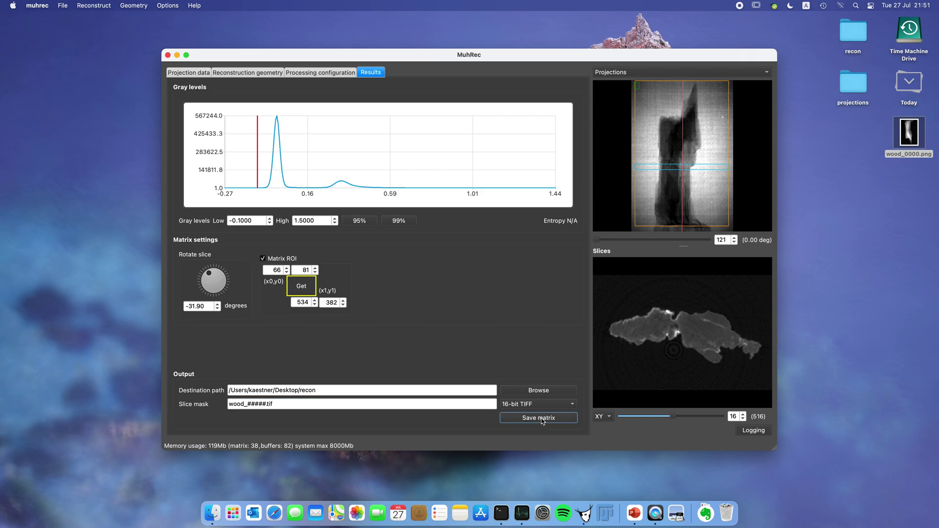
Open the recon folder and preview the saved slices wood_00508.tif through wood_00518.tif.
{"action": "double_click", "coordinate": [854, 34]}
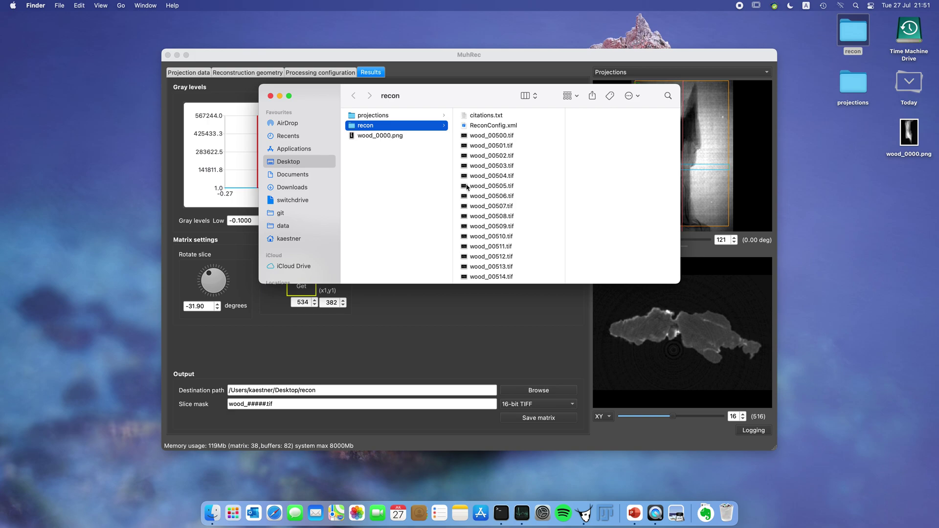
{"action": "left_click", "coordinate": [480, 177]}
{"action": "left_click", "coordinate": [480, 218]}
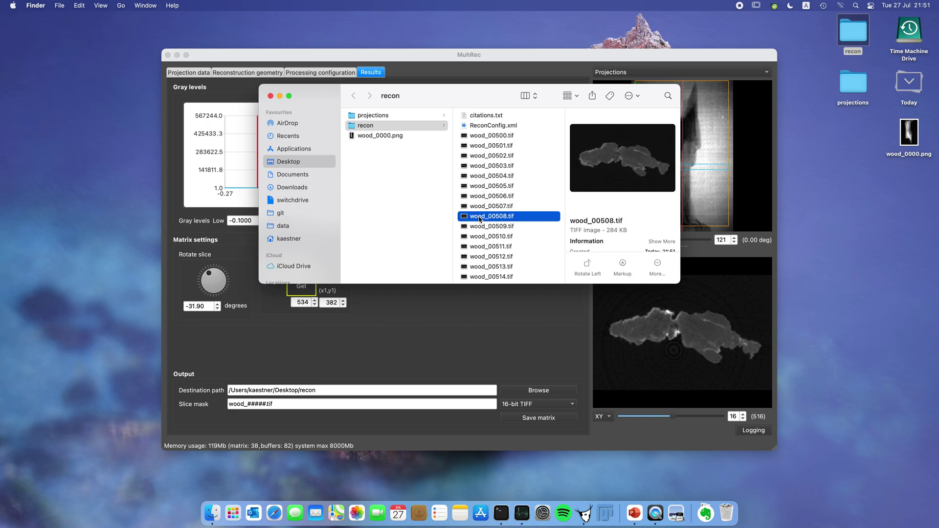
{"action": "left_click", "coordinate": [482, 247]}
{"action": "scroll", "coordinate": [485, 249], "scroll_direction": "down", "scroll_amount": 3}
{"action": "left_click", "coordinate": [486, 250]}
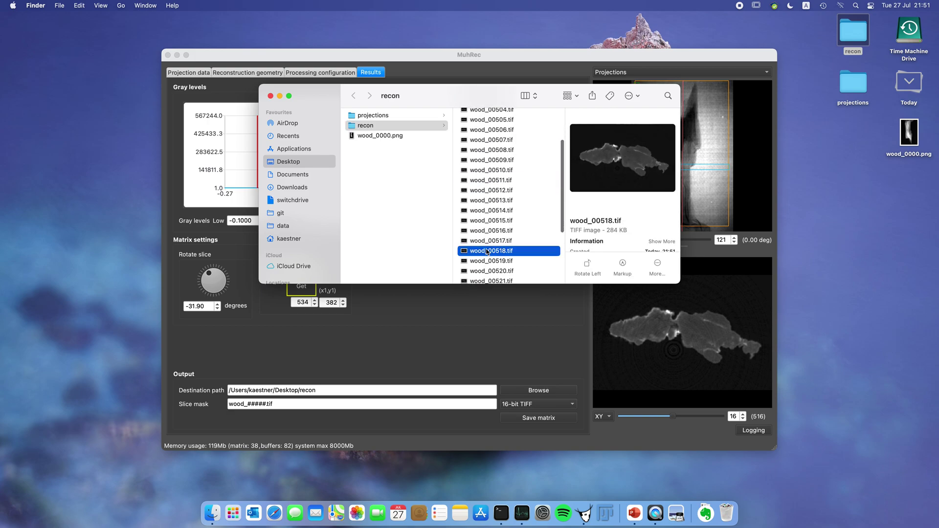
{"action": "scroll", "coordinate": [484, 220], "scroll_direction": "up", "scroll_amount": 3}
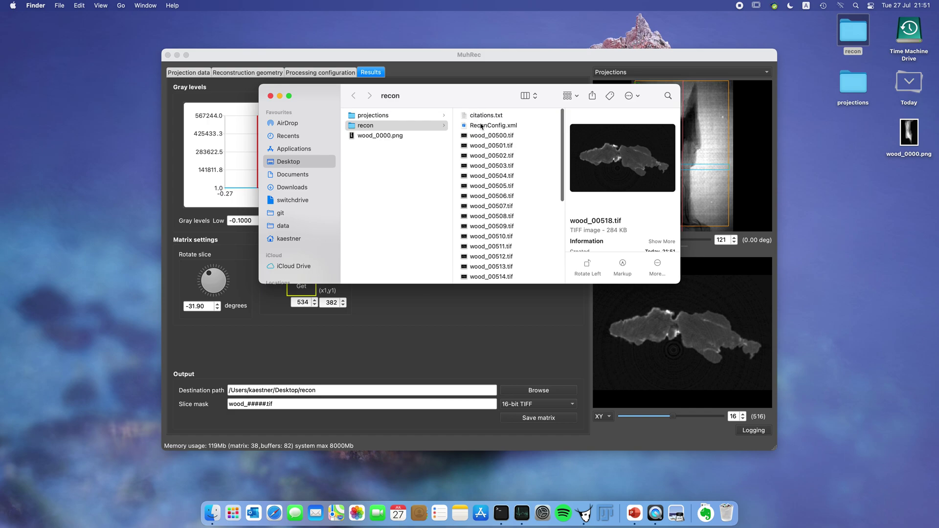
{"action": "scroll", "coordinate": [490, 159], "scroll_direction": "down", "scroll_amount": 5}
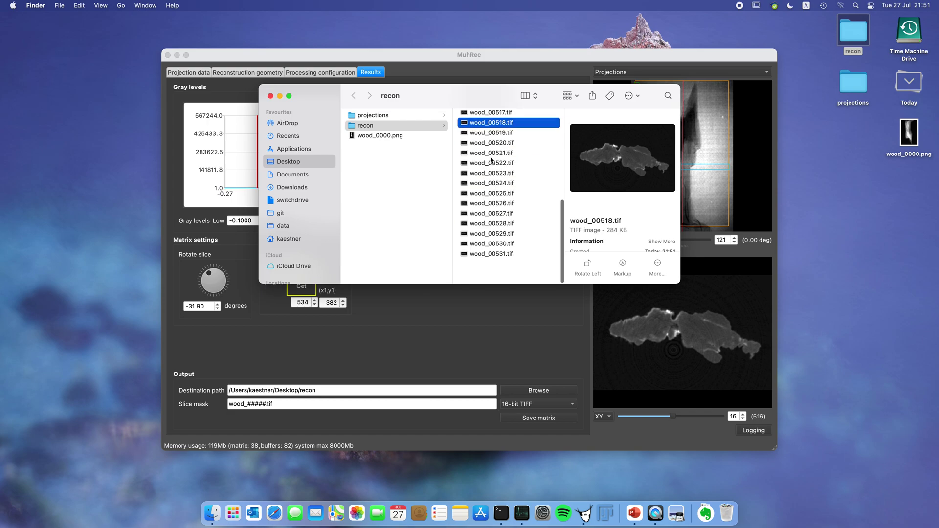
{"action": "scroll", "coordinate": [491, 159], "scroll_direction": "up", "scroll_amount": 5}
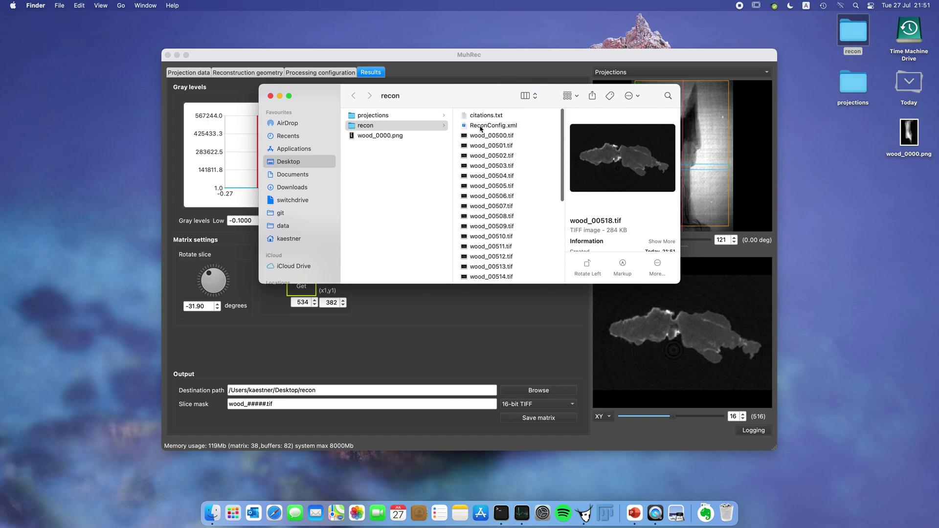
Read through the ReconConfig.xml settings preview, then select citations.txt.
{"action": "left_click", "coordinate": [481, 127]}
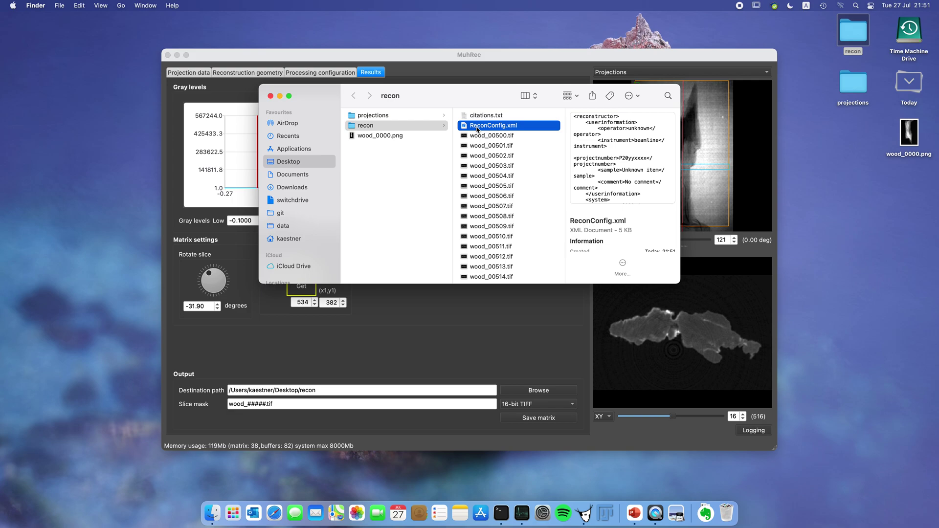
{"action": "scroll", "coordinate": [614, 172], "scroll_direction": "down", "scroll_amount": 5}
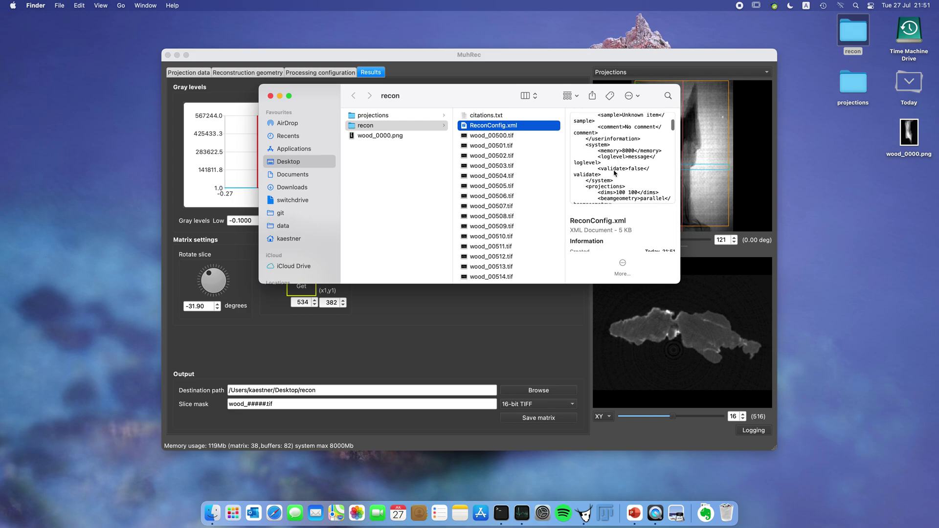
{"action": "scroll", "coordinate": [617, 172], "scroll_direction": "down", "scroll_amount": 6}
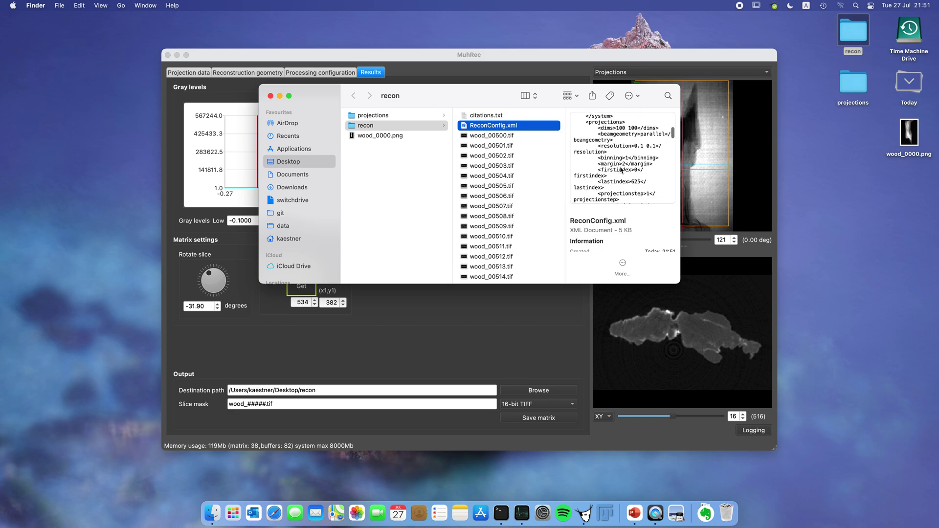
{"action": "scroll", "coordinate": [620, 169], "scroll_direction": "down", "scroll_amount": 7}
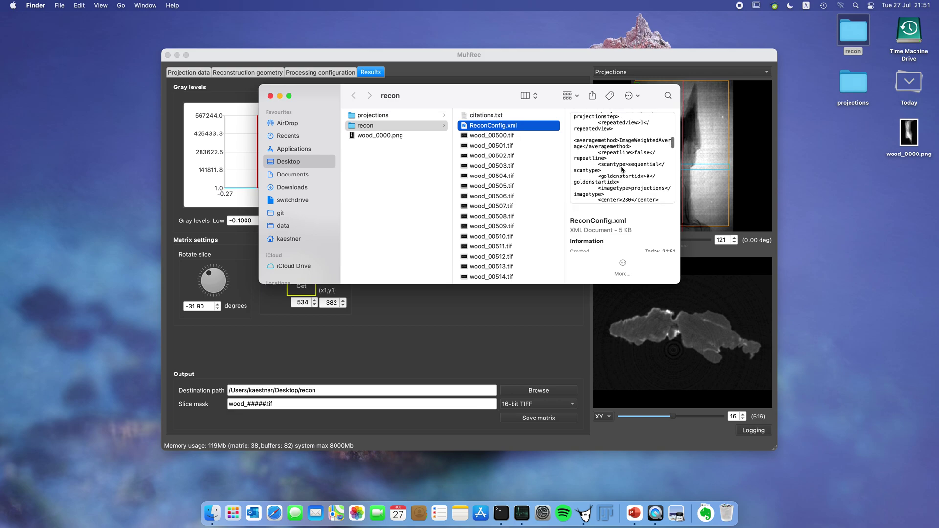
{"action": "scroll", "coordinate": [621, 169], "scroll_direction": "down", "scroll_amount": 5}
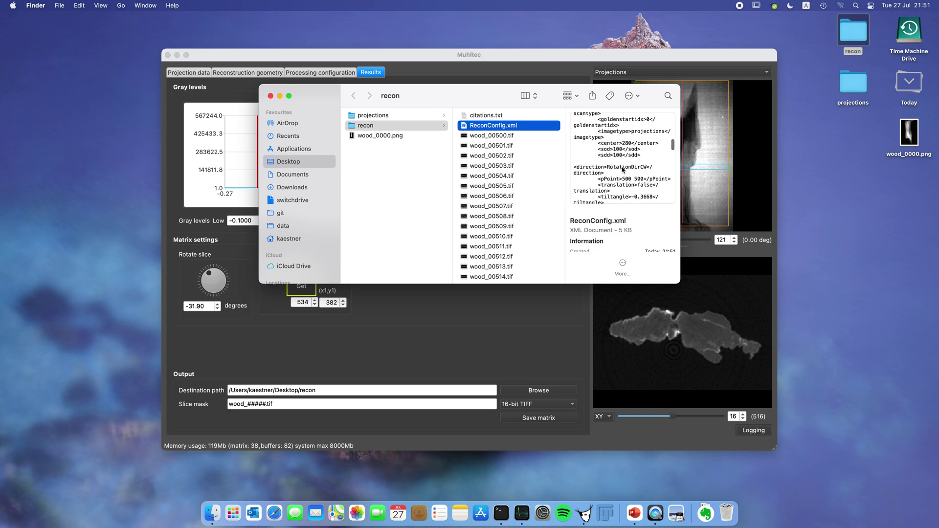
{"action": "scroll", "coordinate": [622, 169], "scroll_direction": "down", "scroll_amount": 3}
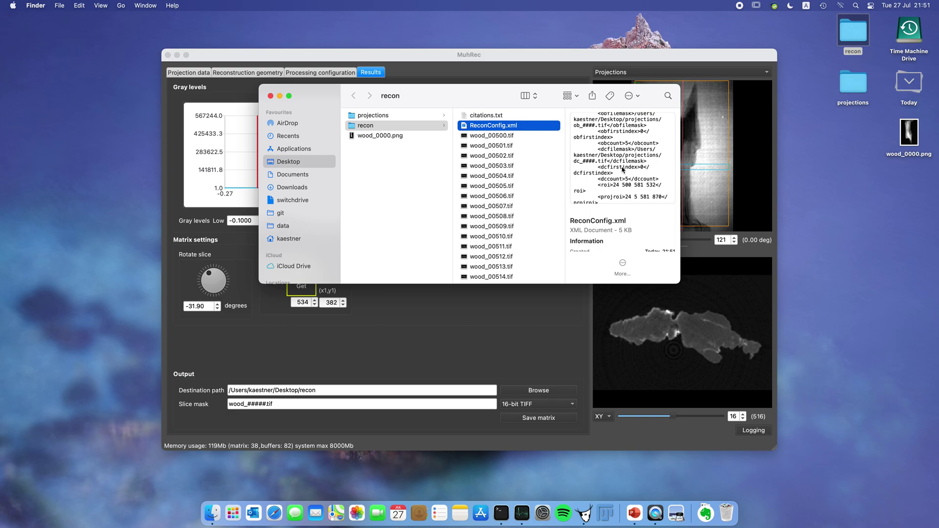
{"action": "scroll", "coordinate": [622, 169], "scroll_direction": "down", "scroll_amount": 10}
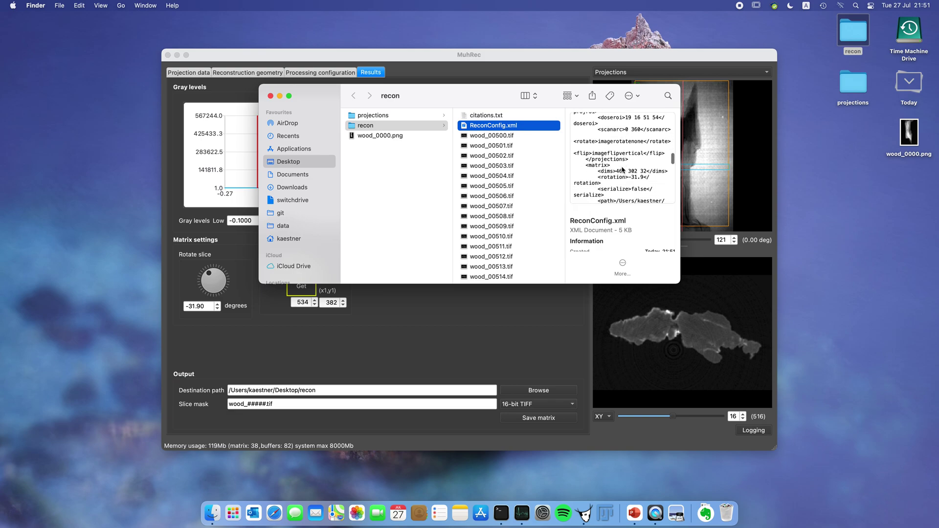
{"action": "scroll", "coordinate": [622, 169], "scroll_direction": "down", "scroll_amount": 8}
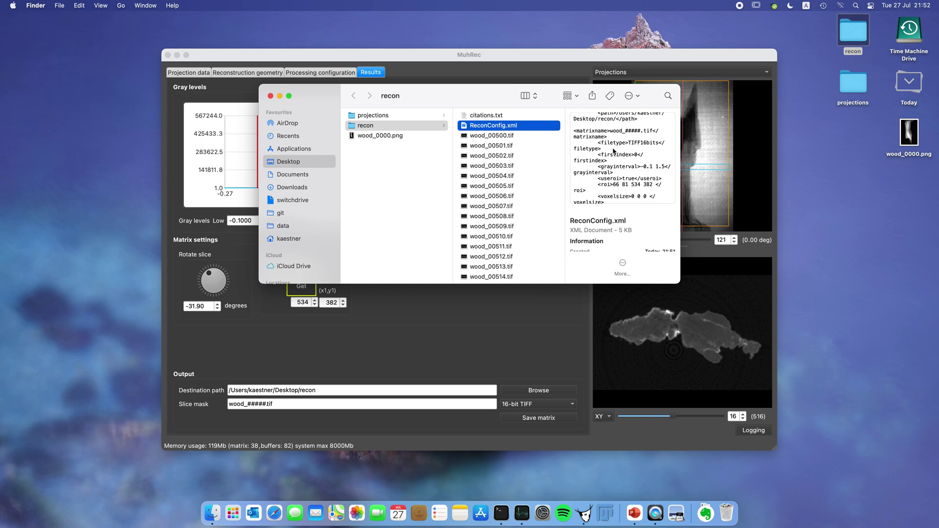
{"action": "left_click", "coordinate": [482, 117]}
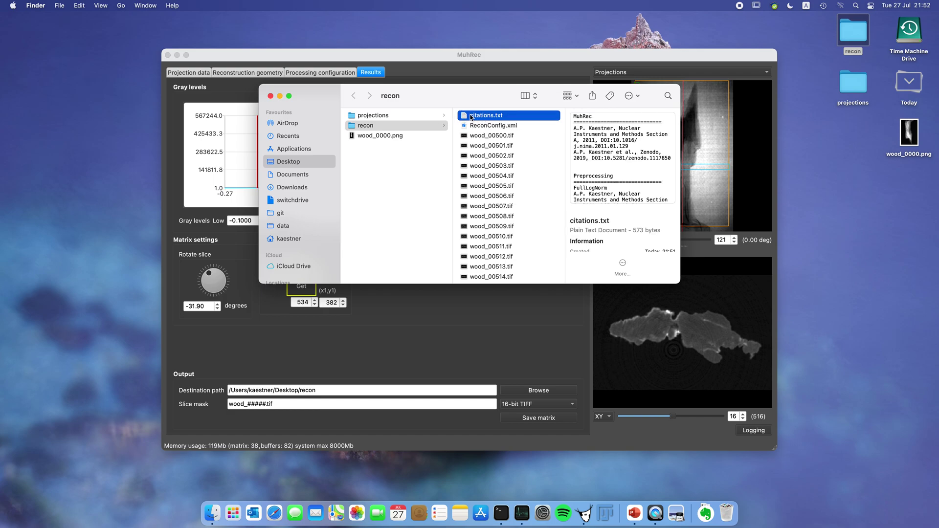
Widen the Finder window, scroll through the citations.txt references, then close the window.
{"action": "left_click_drag", "start_coordinate": [680, 190], "coordinate": [793, 191]}
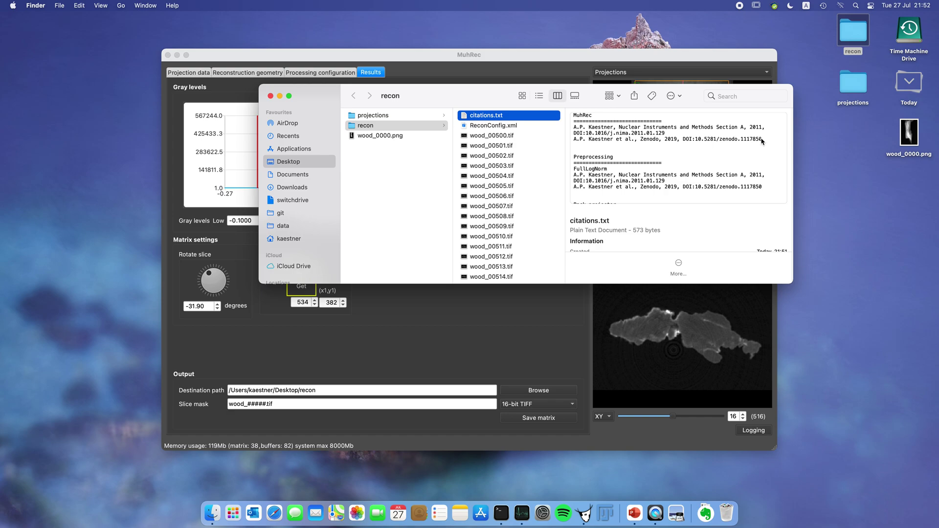
{"action": "scroll", "coordinate": [737, 144], "scroll_direction": "down", "scroll_amount": 2}
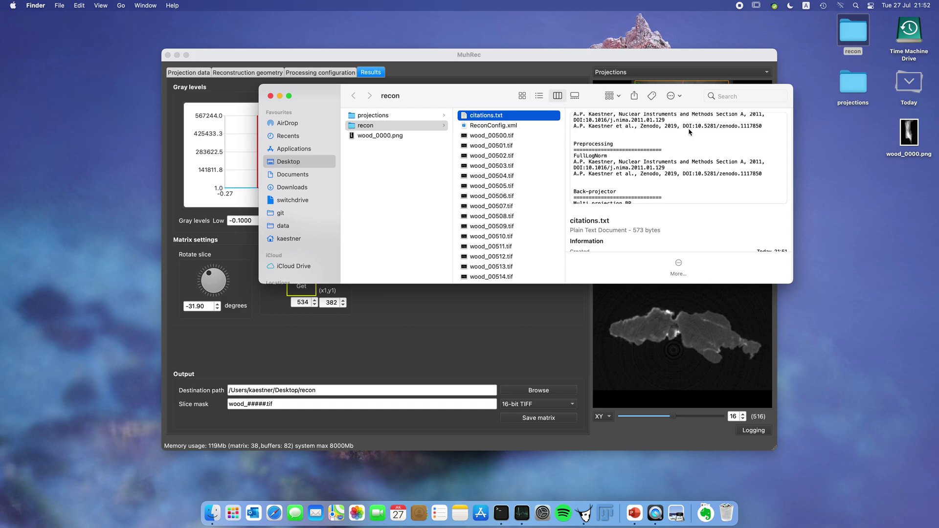
{"action": "scroll", "coordinate": [690, 147], "scroll_direction": "down", "scroll_amount": 3}
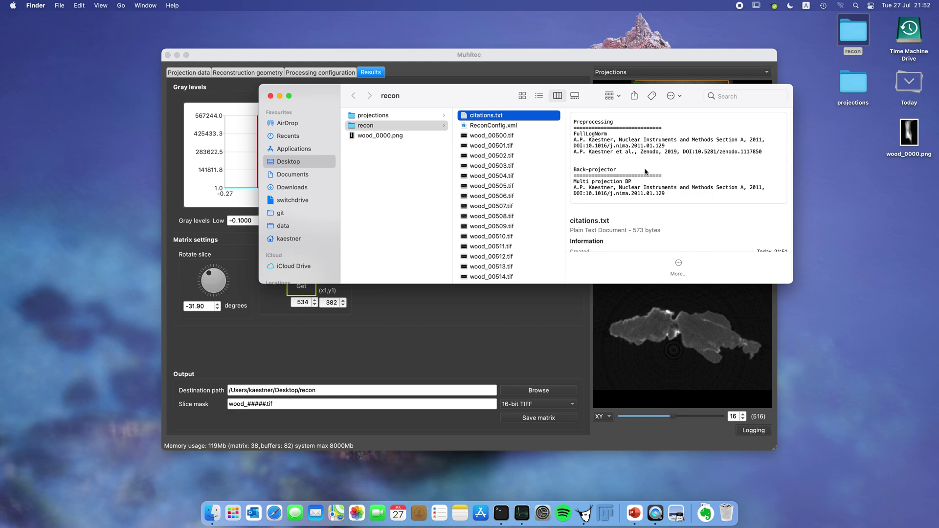
{"action": "scroll", "coordinate": [636, 173], "scroll_direction": "up", "scroll_amount": 3}
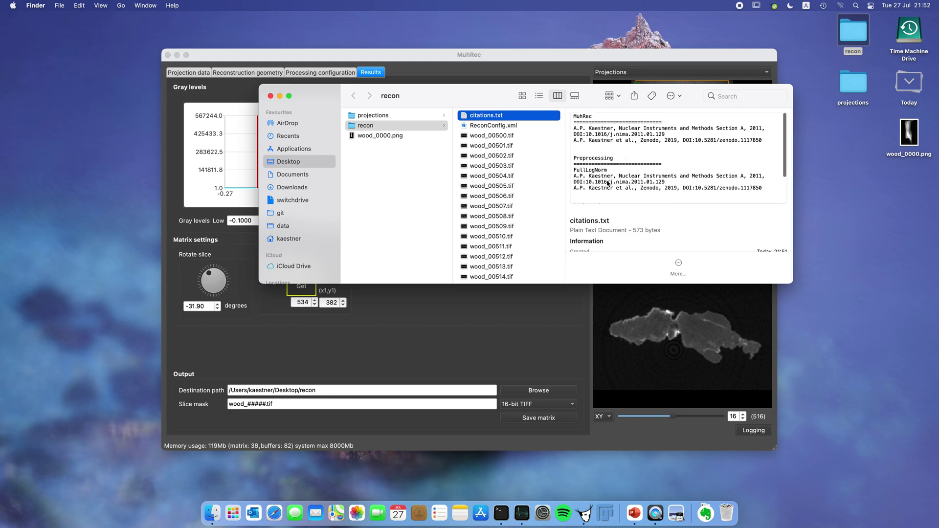
{"action": "scroll", "coordinate": [608, 181], "scroll_direction": "down", "scroll_amount": 1}
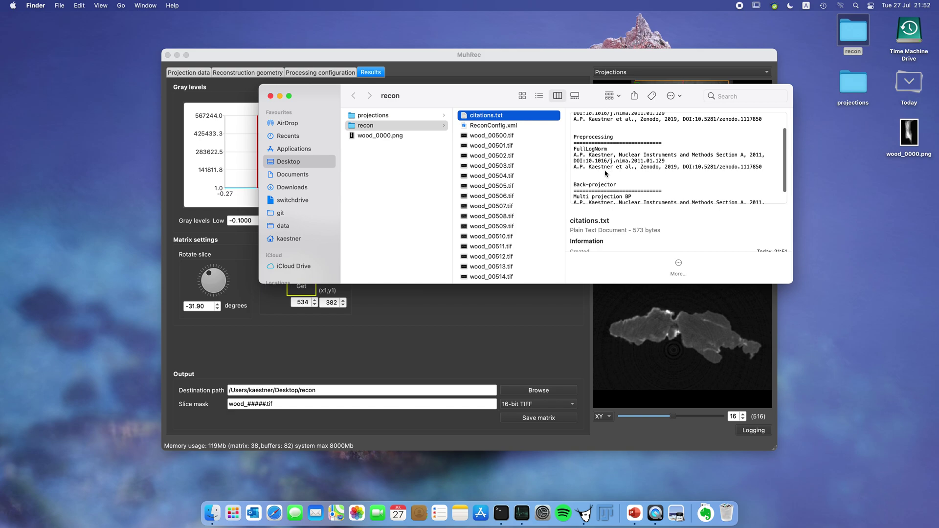
{"action": "left_click", "coordinate": [270, 97]}
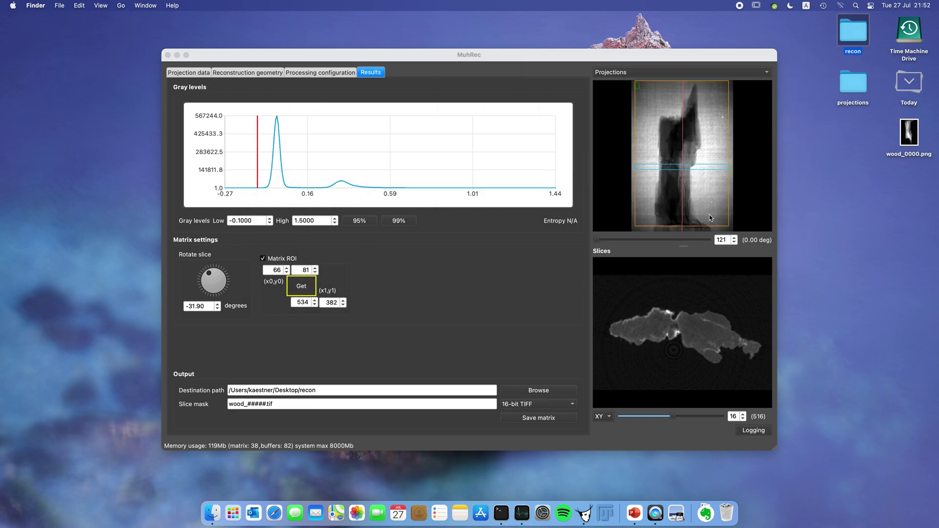